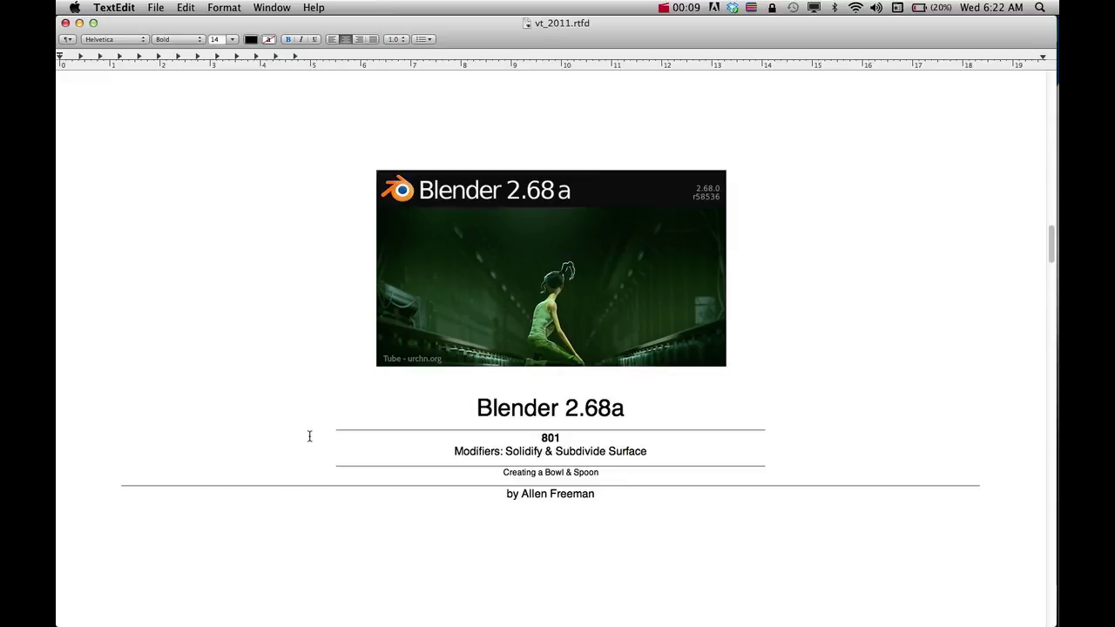
Step: Switch to an empty layer so the existing bowl is hidden
key(super+Tab)
key(super+Tab)
key(super+Tab)
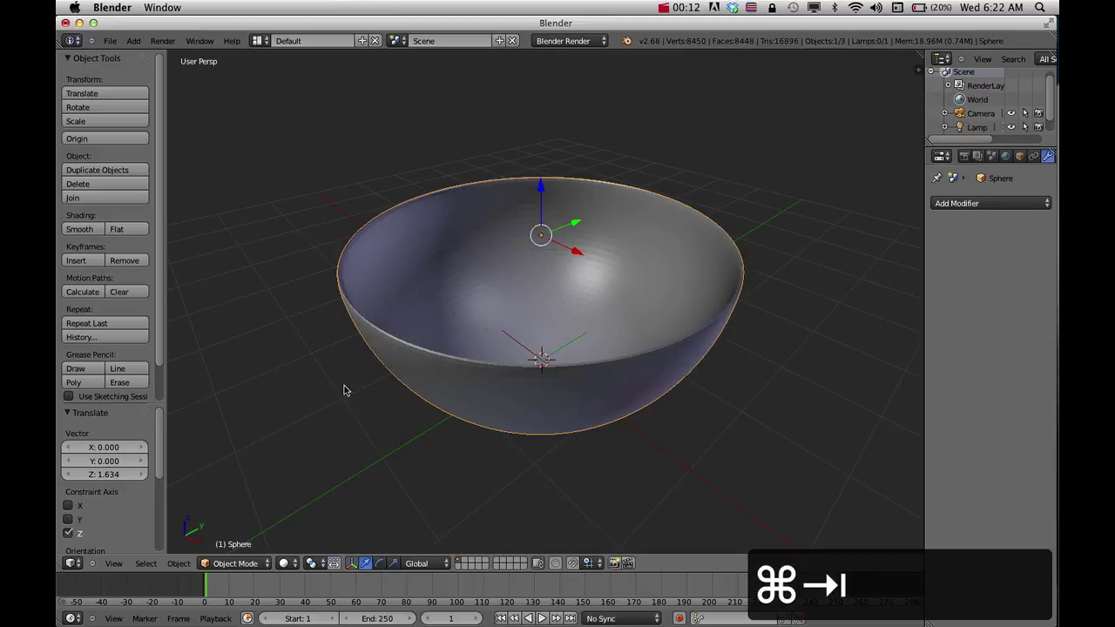
middle_drag(446, 354, 487, 339)
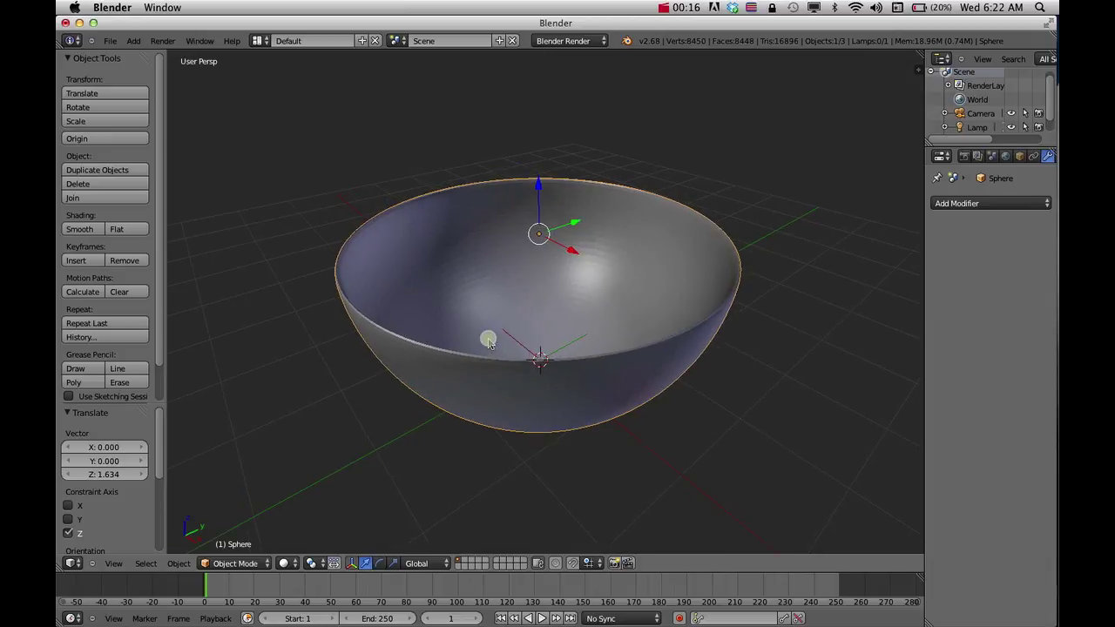
click(464, 563)
scroll(495, 488, down, 5)
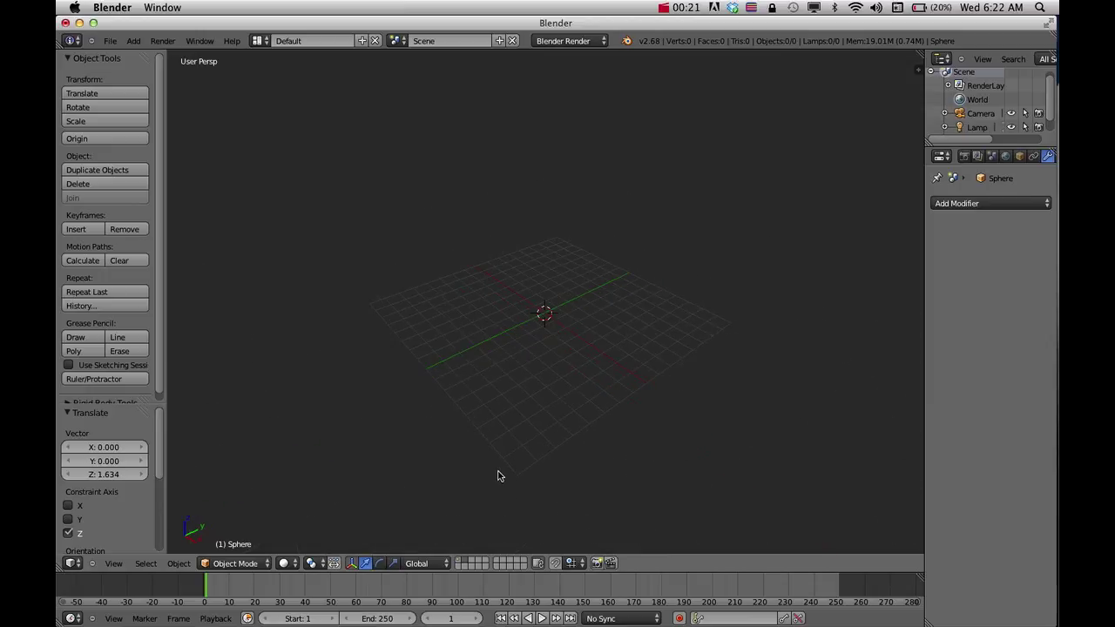
middle_drag(539, 441, 514, 398)
scroll(517, 408, up, 3)
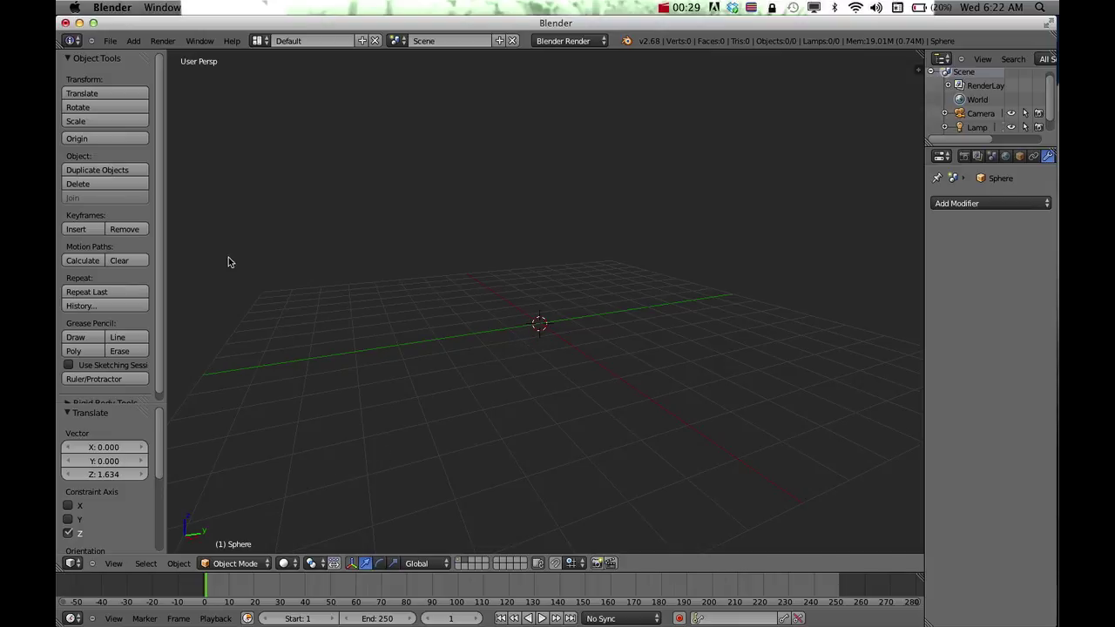
Step: View the empty scene from the front in orthographic projection
click(113, 563)
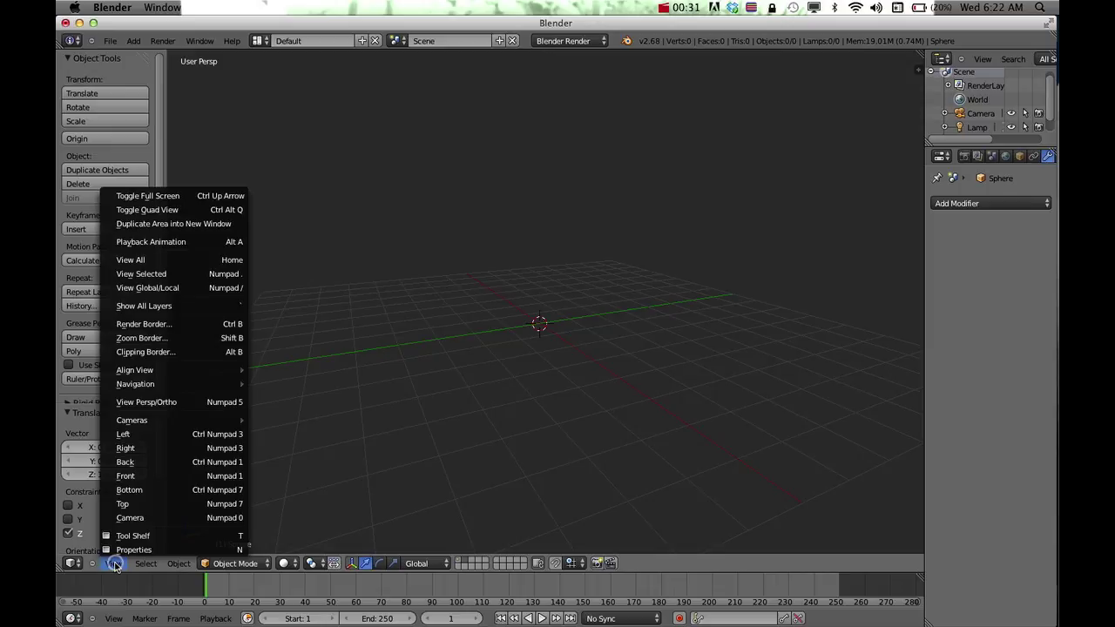
click(146, 475)
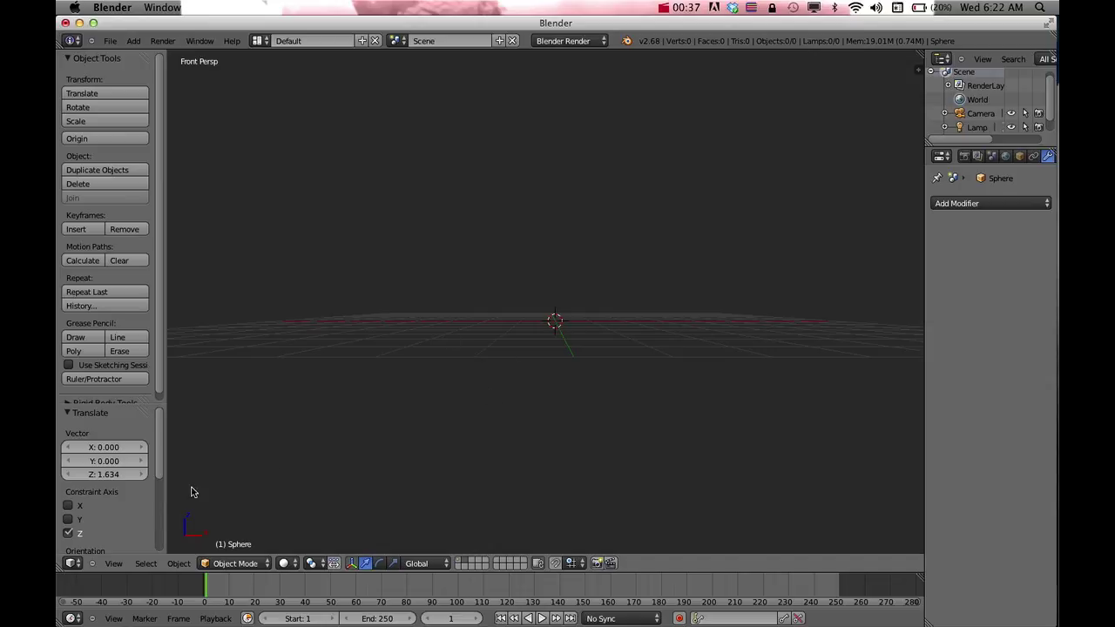
click(114, 566)
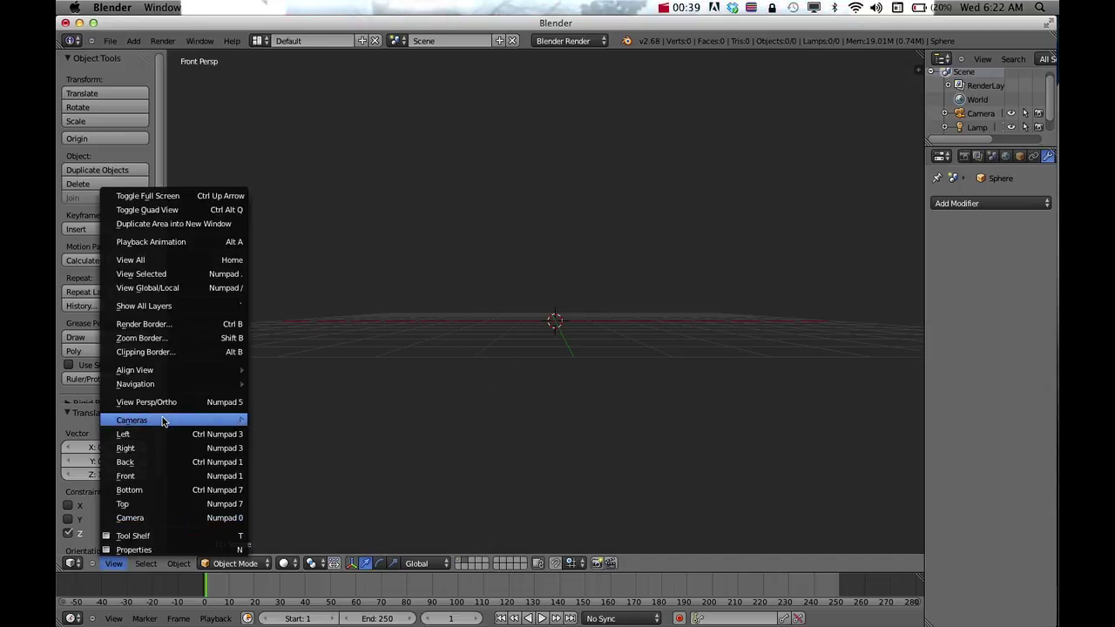
click(229, 403)
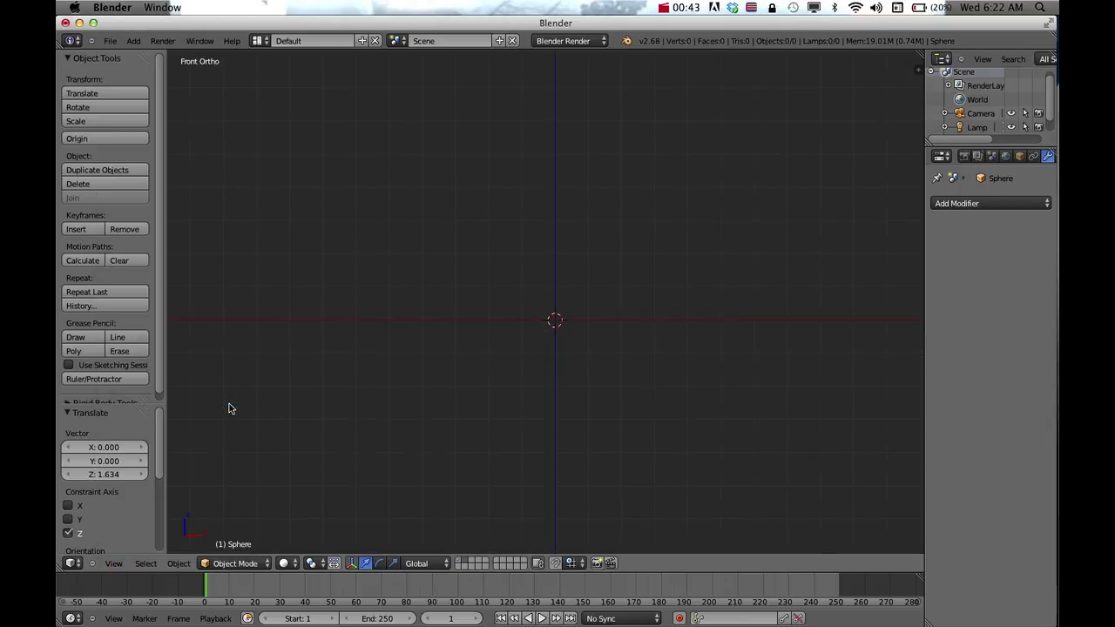
Step: Add a UV sphere with 33 segments and 17 rings, then zoom in on it
click(135, 41)
mouse_move(174, 56)
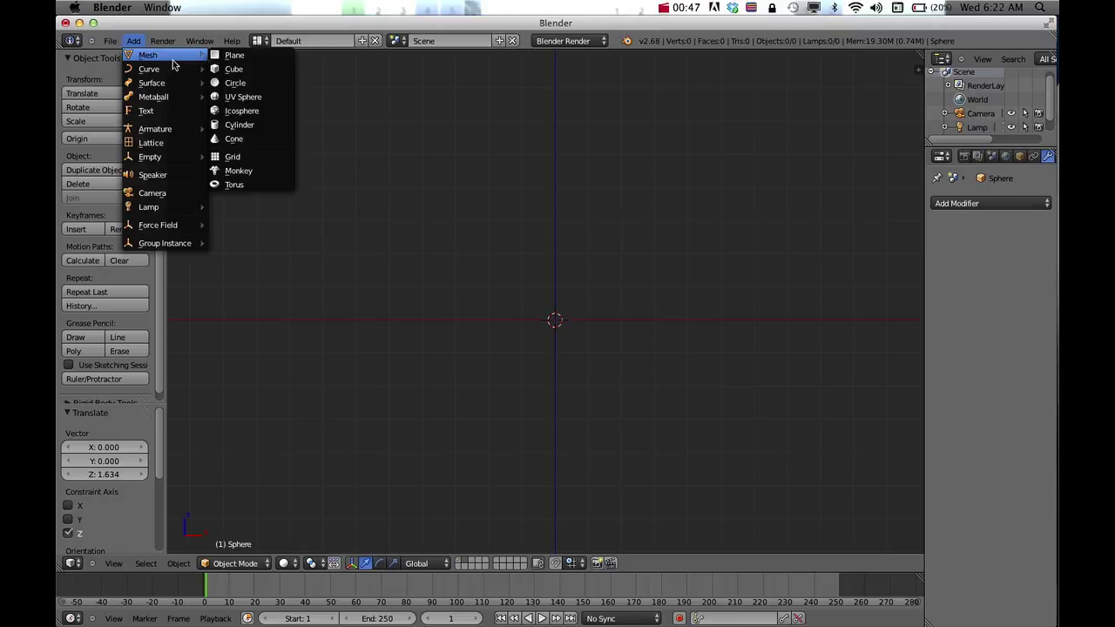
click(243, 102)
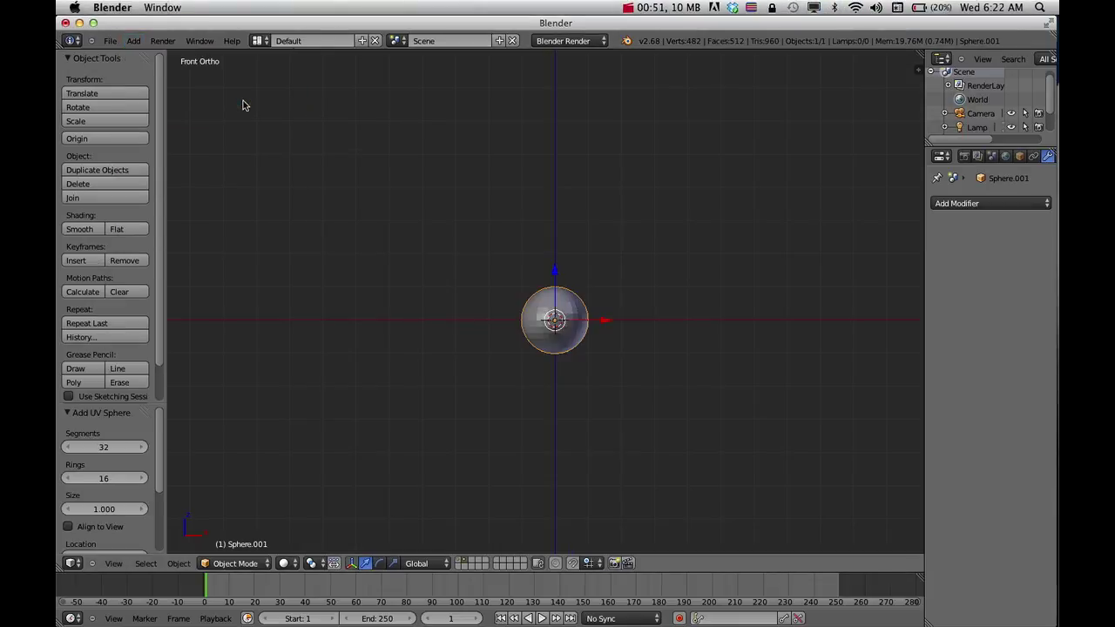
click(142, 447)
click(142, 478)
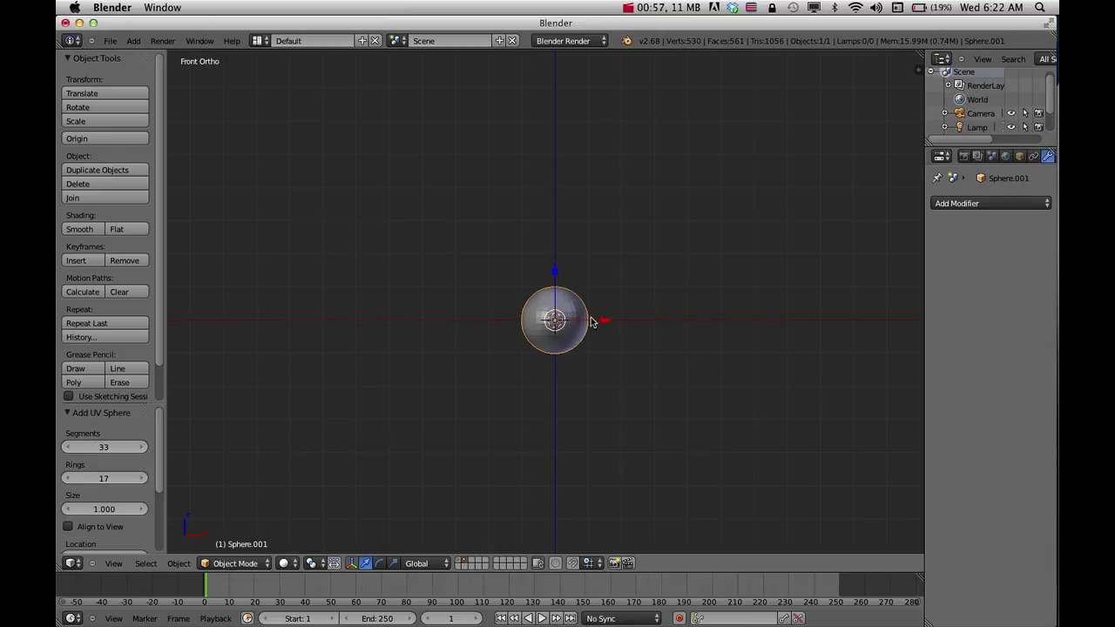
scroll(585, 323, up, 1)
scroll(585, 323, up, 5)
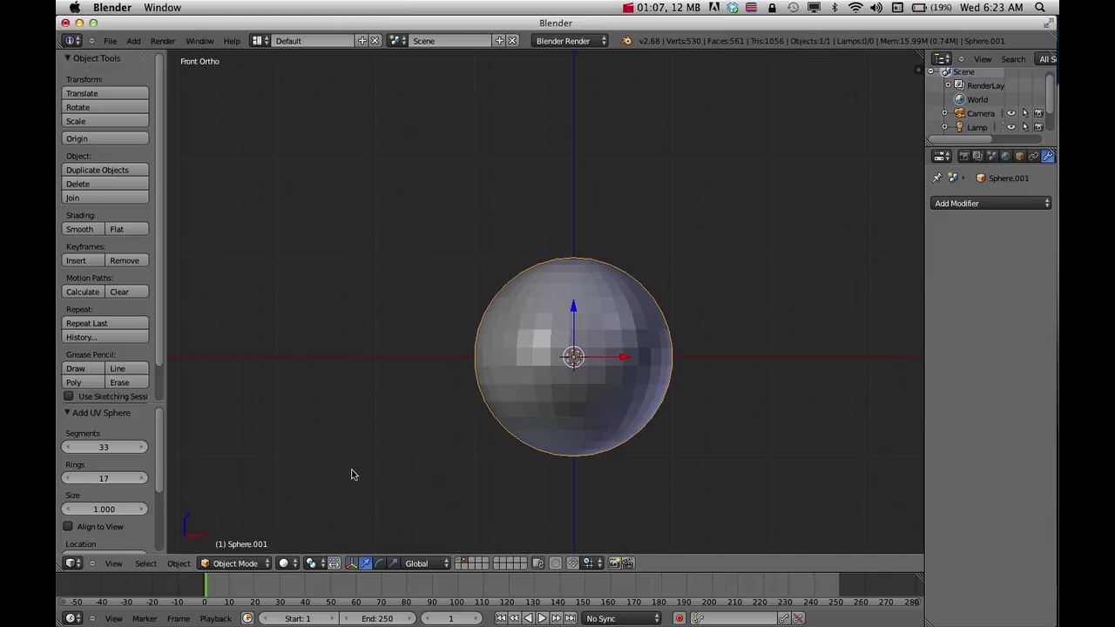
Step: Put the sphere into Edit Mode with wireframe viewport shading
click(259, 563)
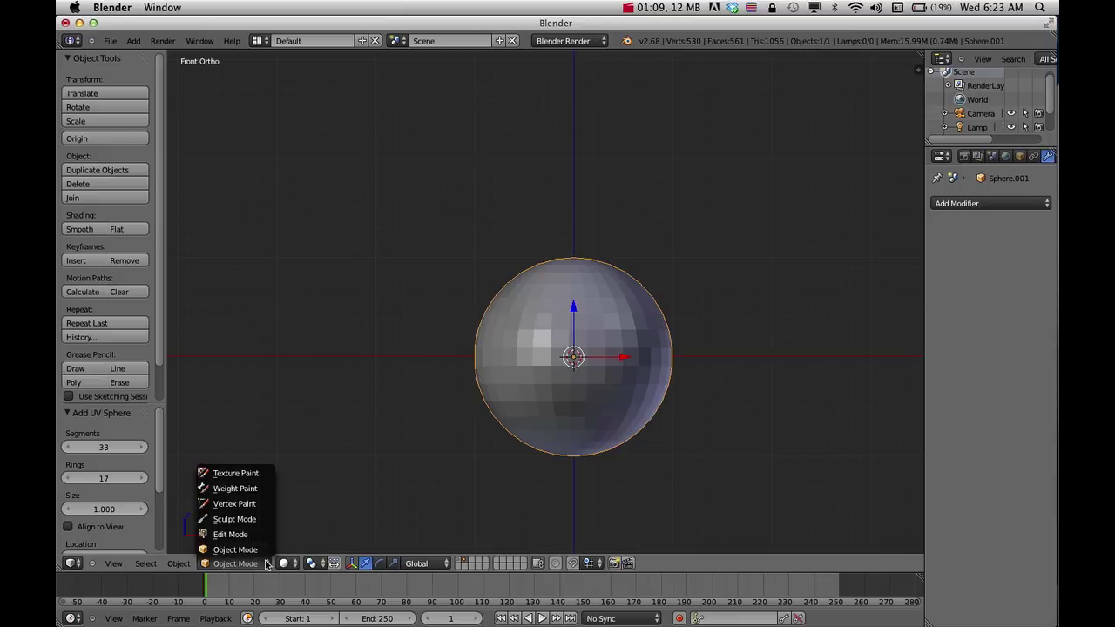
click(245, 534)
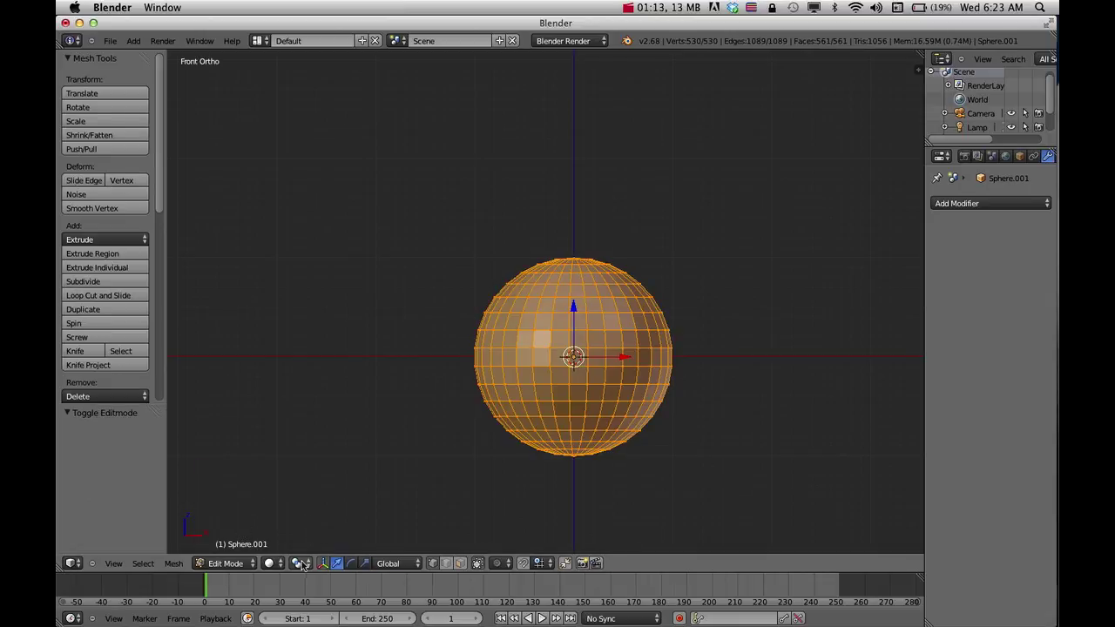
click(275, 563)
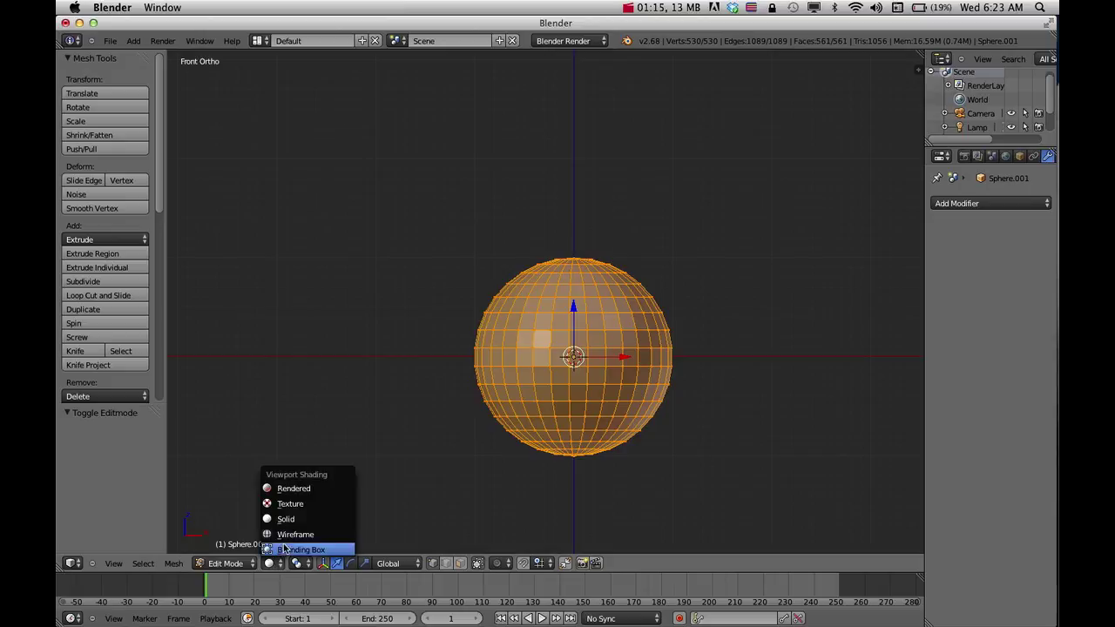
click(288, 534)
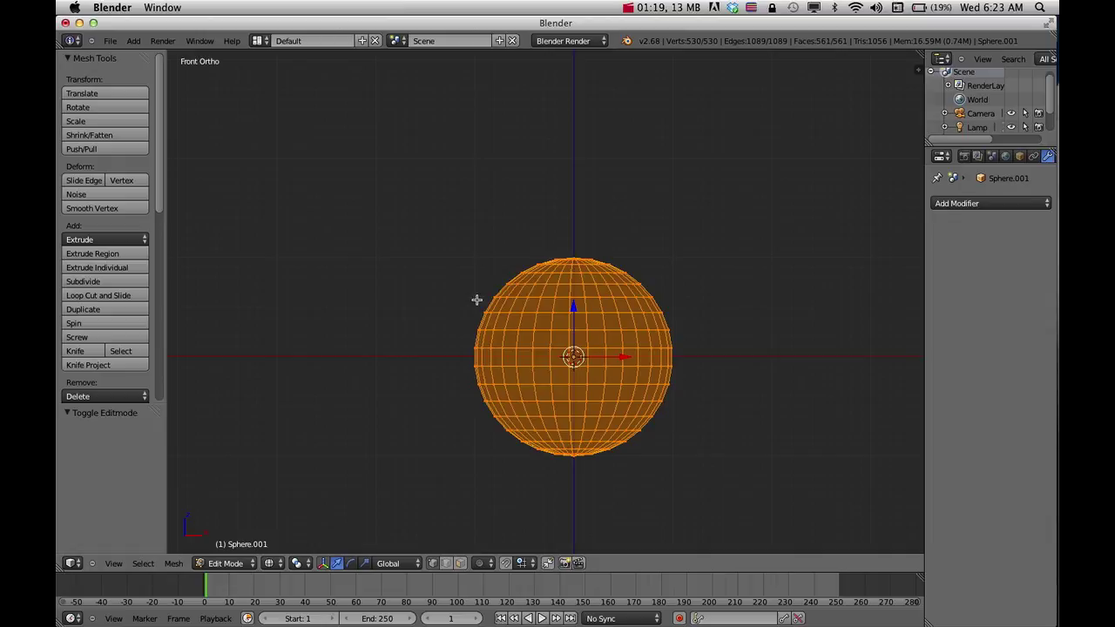
Step: Box-select only the vertices of the sphere's upper half
key(a)
key(a)
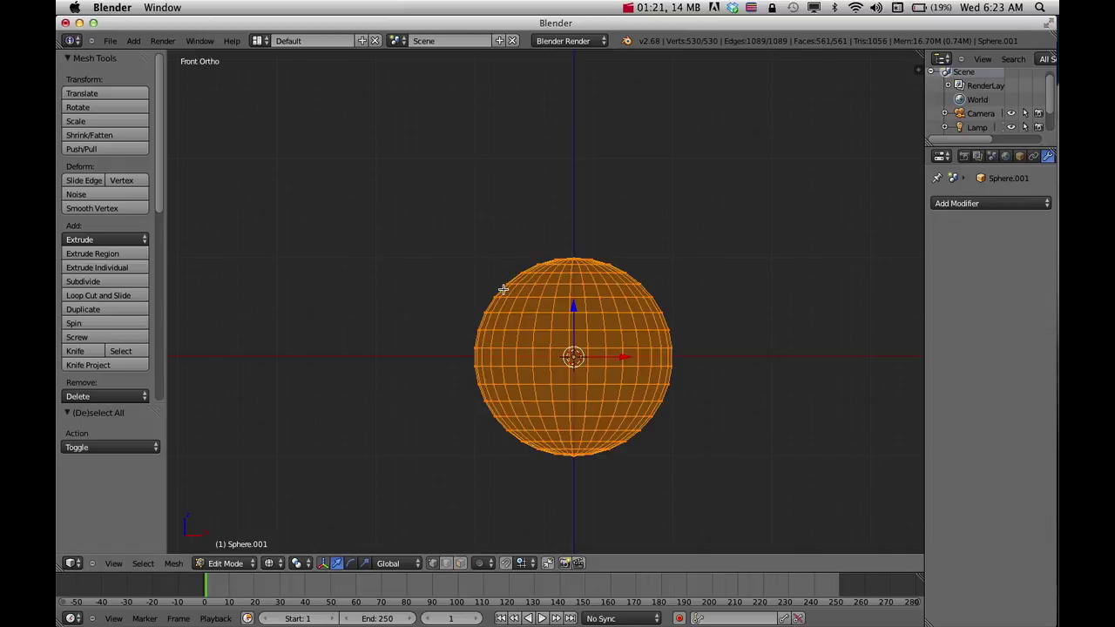
key(a)
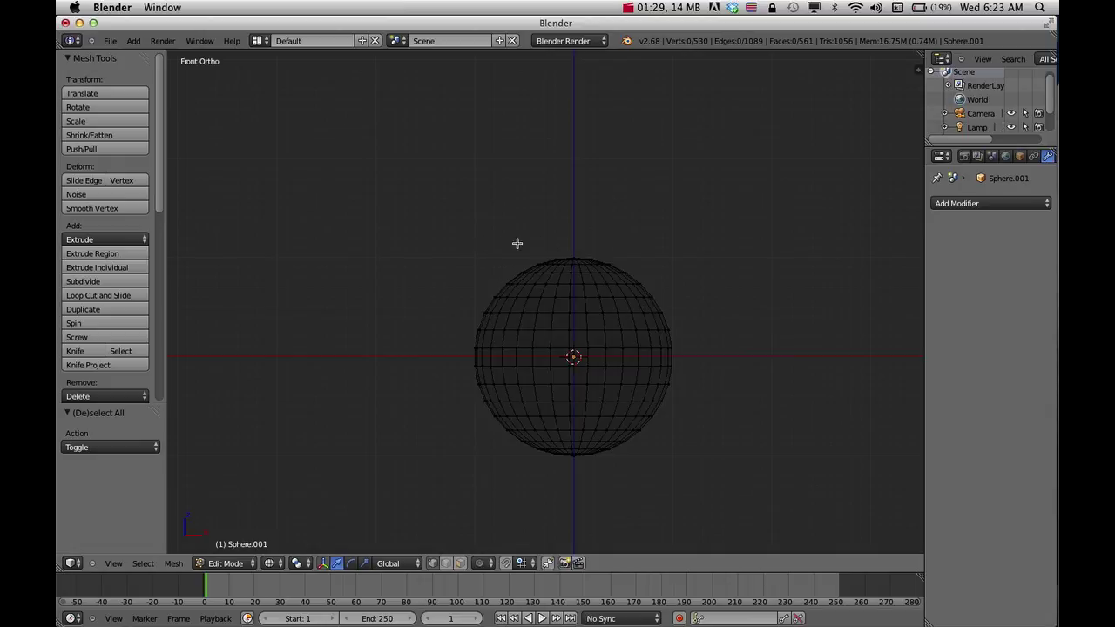
key(b)
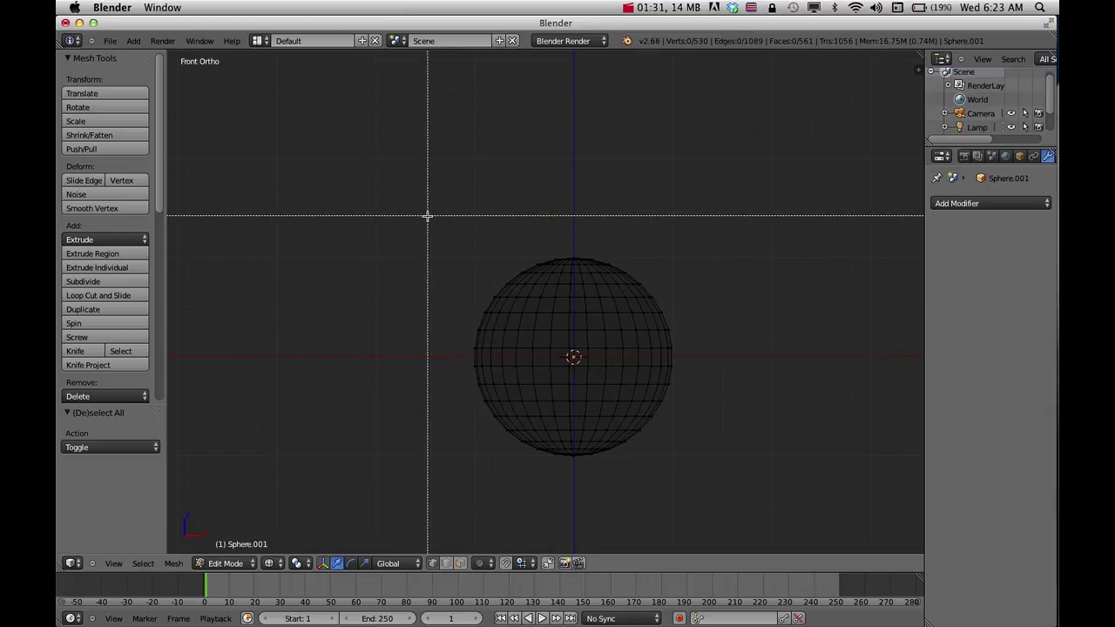
drag(423, 210, 722, 341)
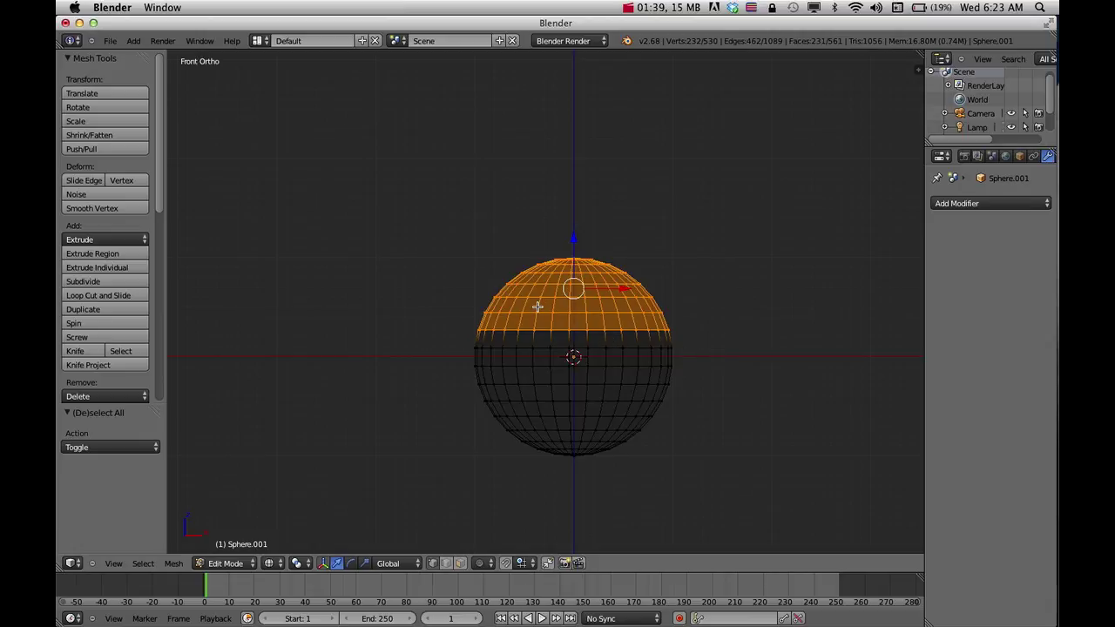
Step: Delete the selected upper-half vertices, leaving an open hemisphere
key(x)
click(493, 307)
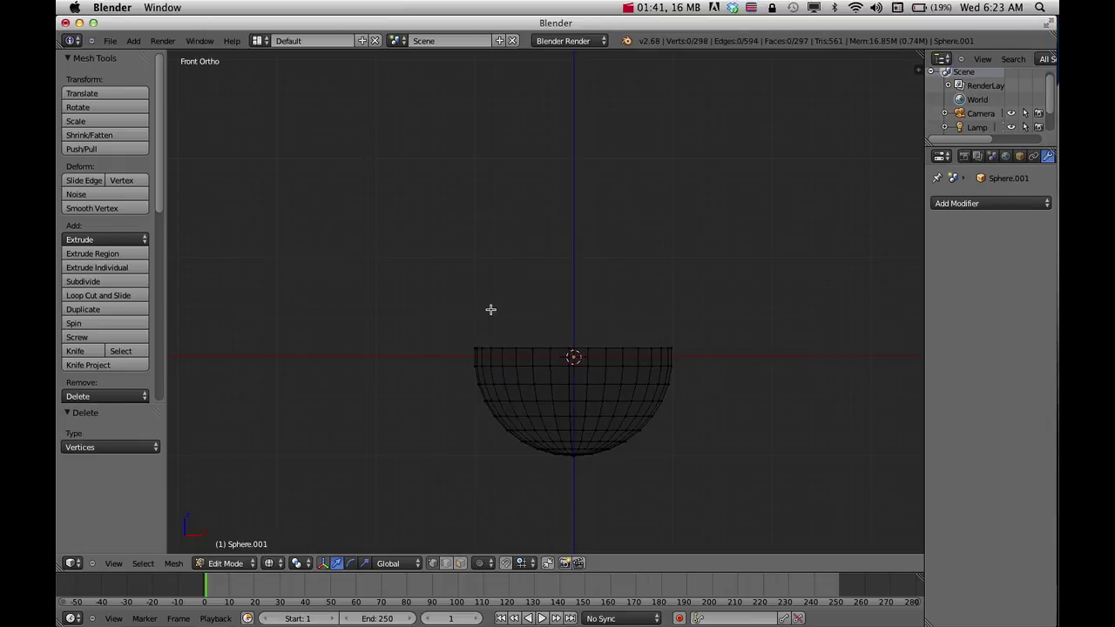
middle_drag(606, 327, 559, 388)
Step: Show the bowl with solid shading and frame it in the view
click(296, 563)
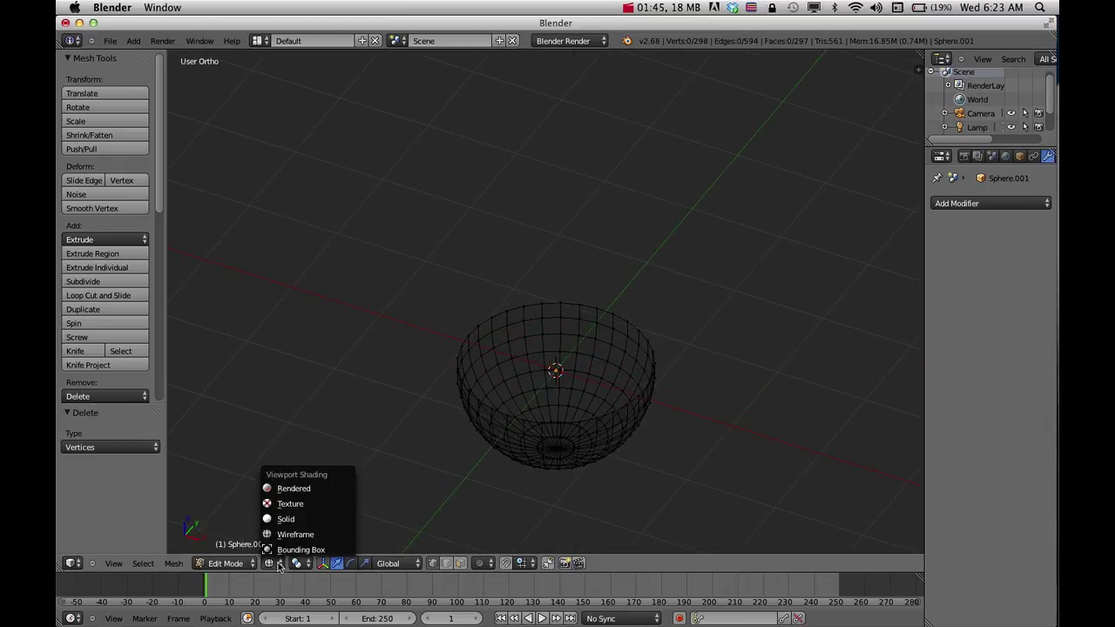
click(289, 519)
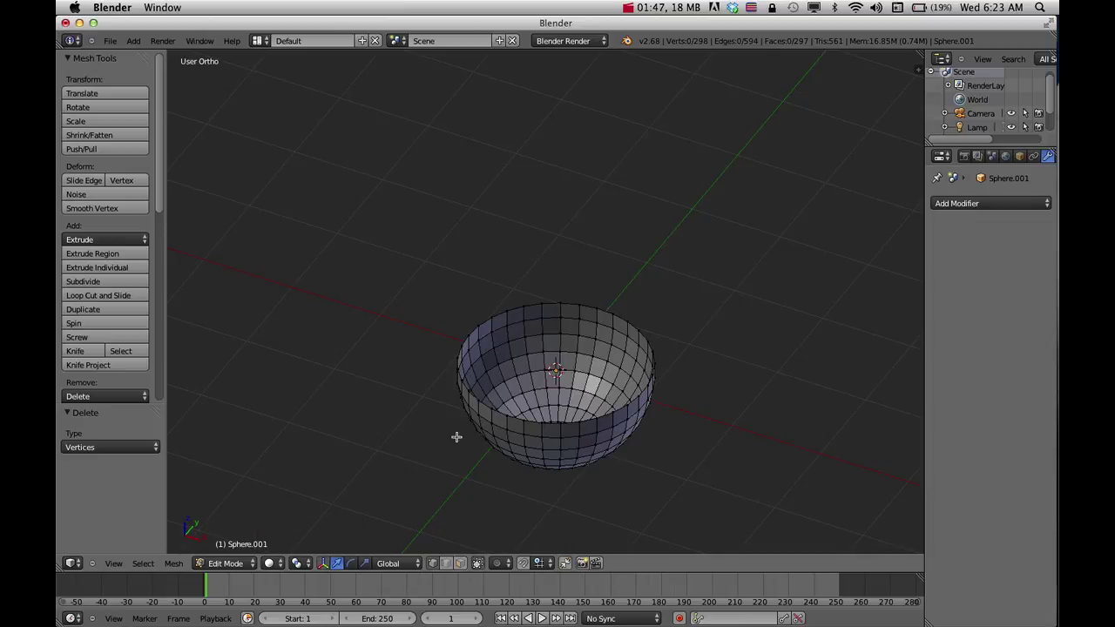
scroll(555, 410, down, 2)
scroll(555, 410, up, 4)
shift+middle_drag(593, 427, 577, 371)
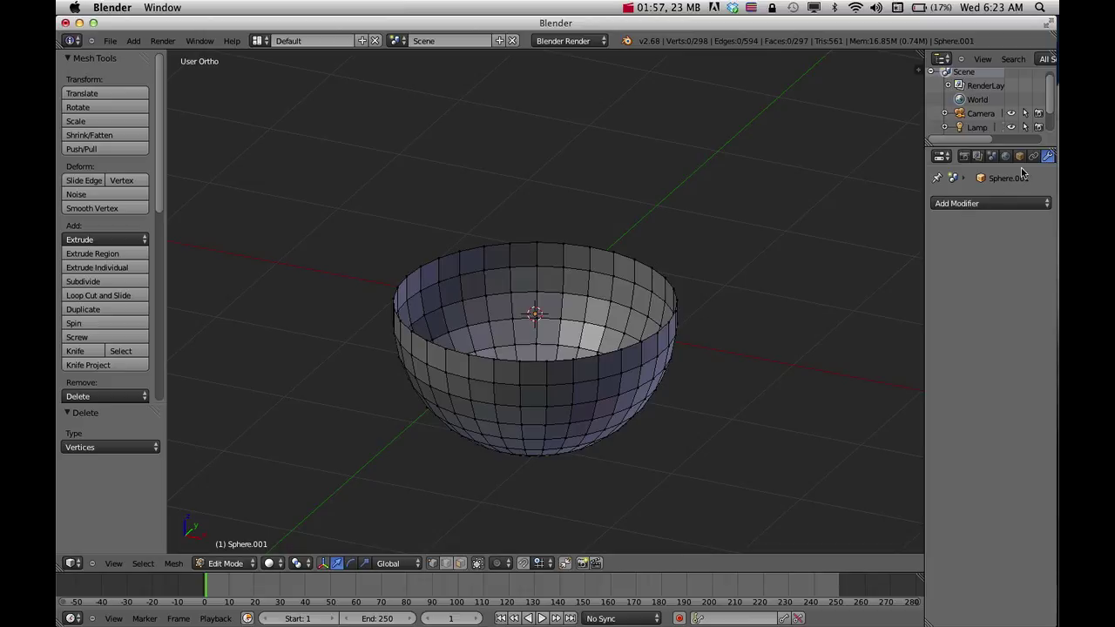
Step: Bring up the Add Modifier list in the bowl's Modifiers properties tab
scroll(1010, 157, right, 2)
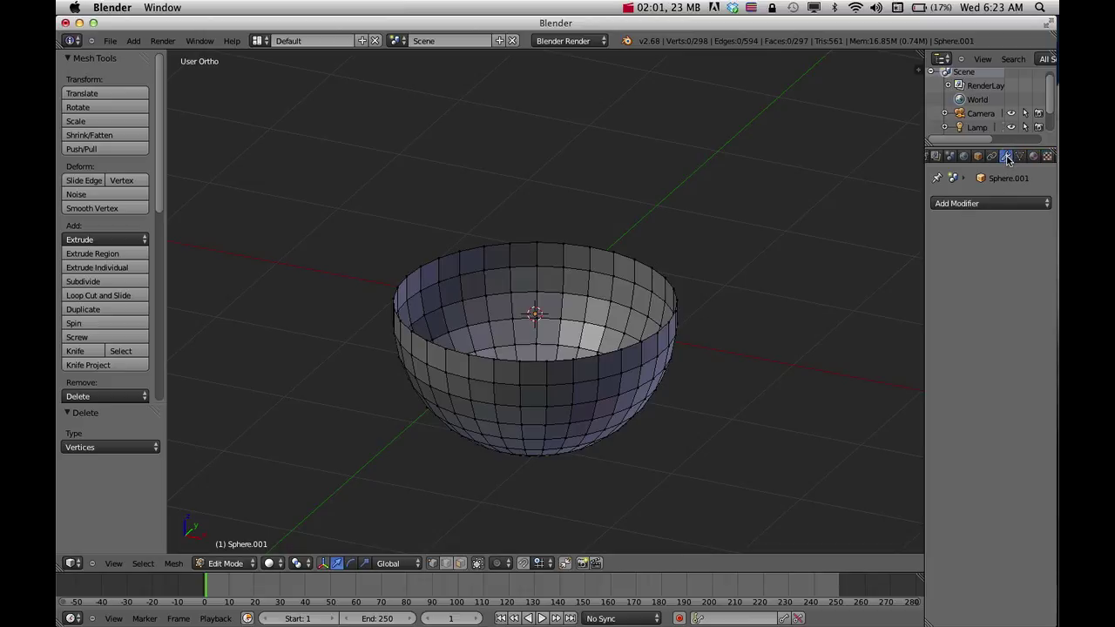
click(1019, 156)
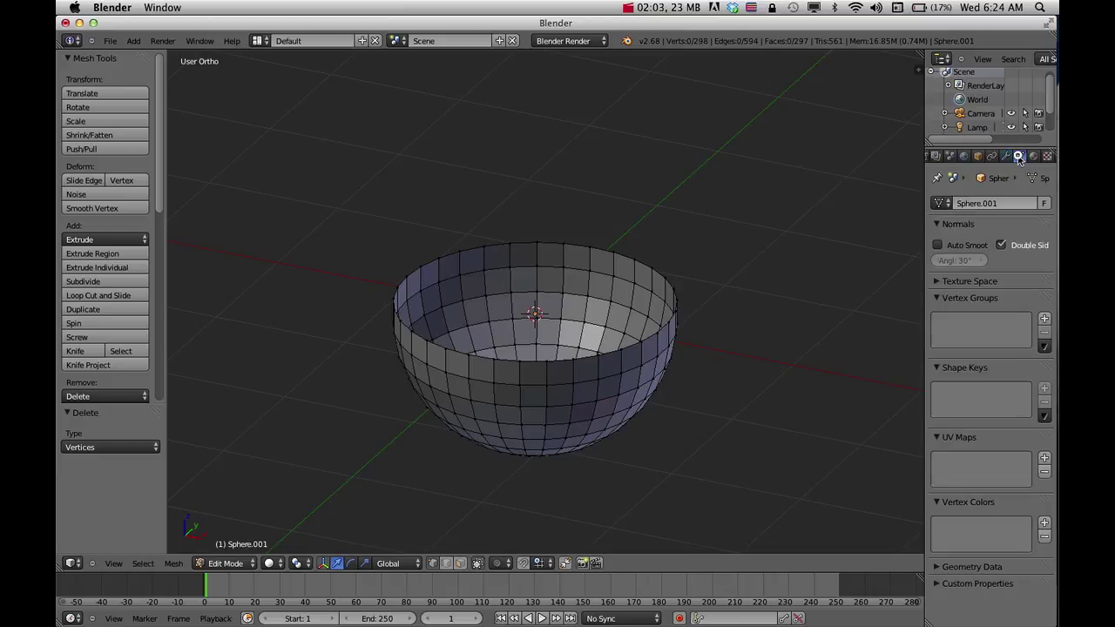
click(1006, 156)
click(971, 204)
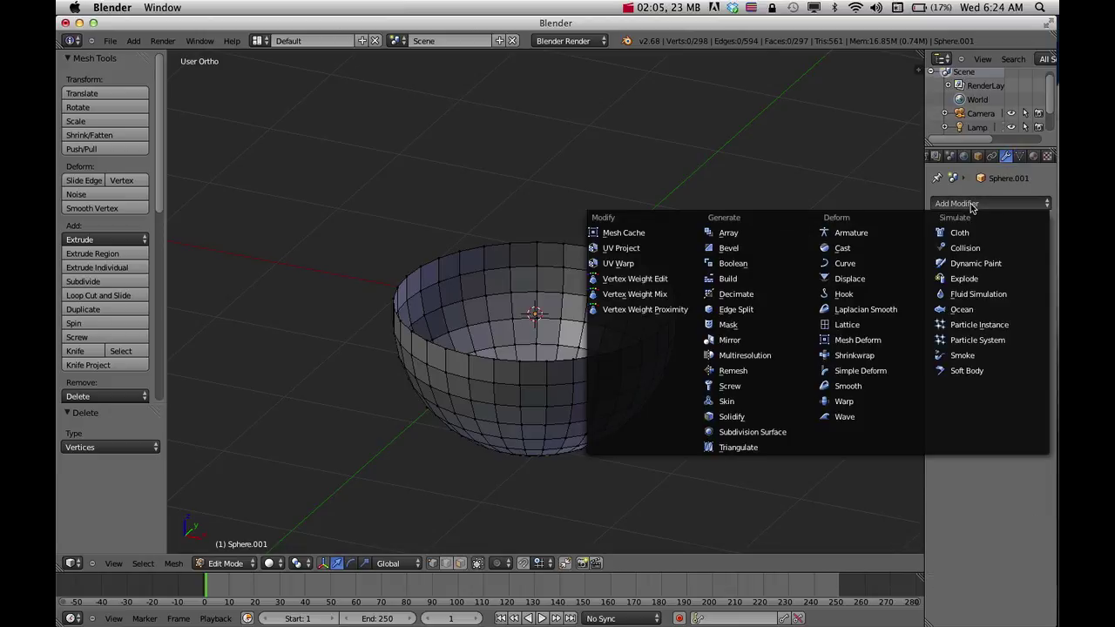
Step: Add a Solidify modifier to the bowl with thickness 0.033
click(731, 418)
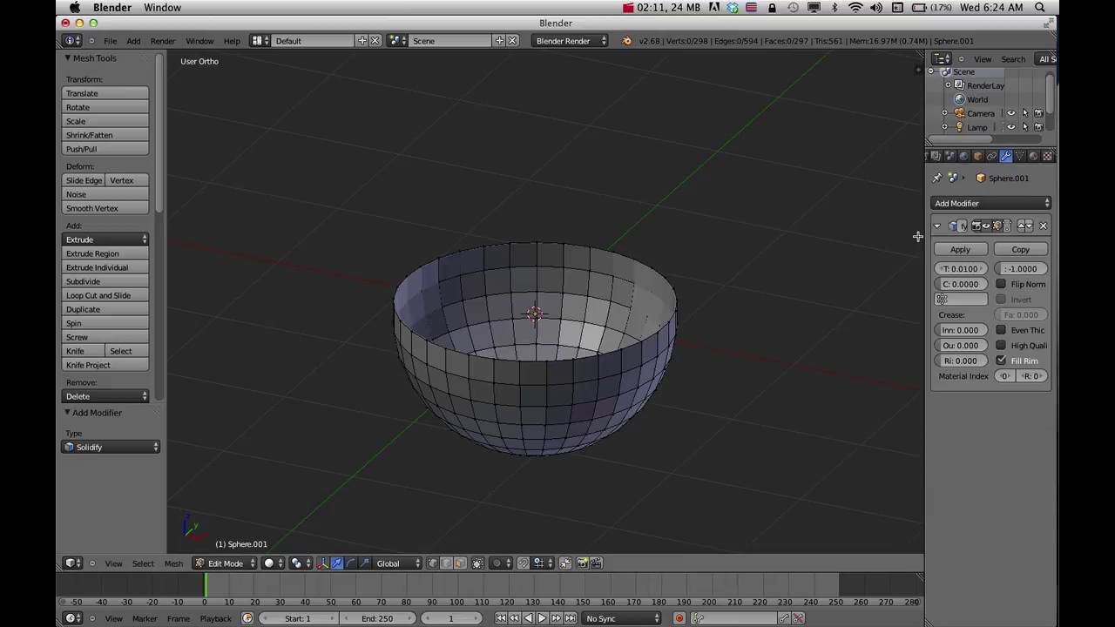
drag(982, 271, 982, 270)
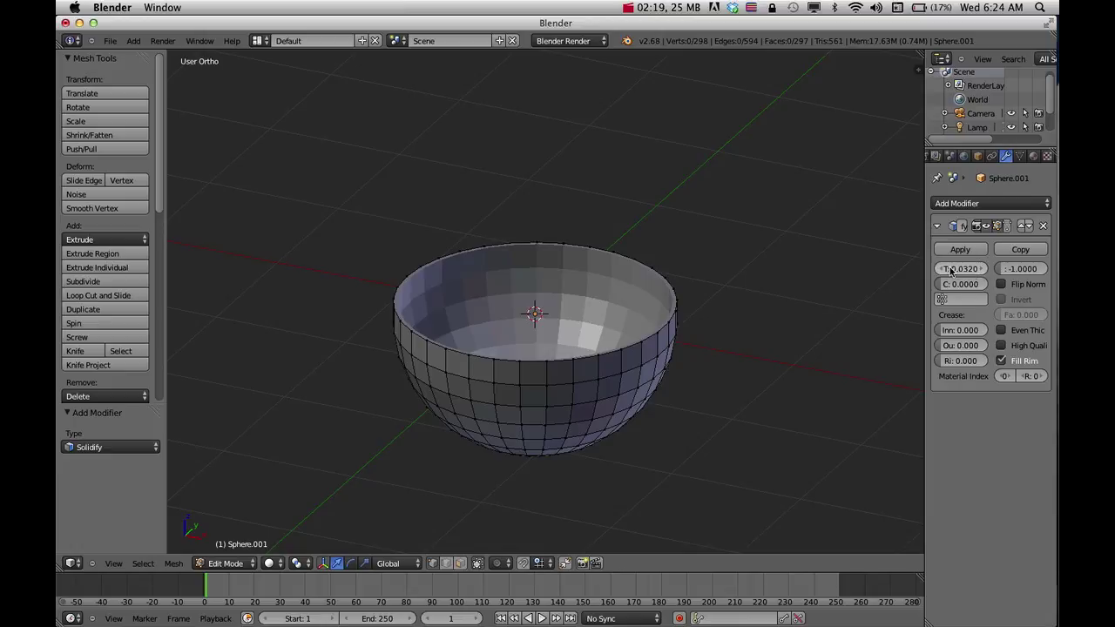
middle_drag(652, 296, 601, 305)
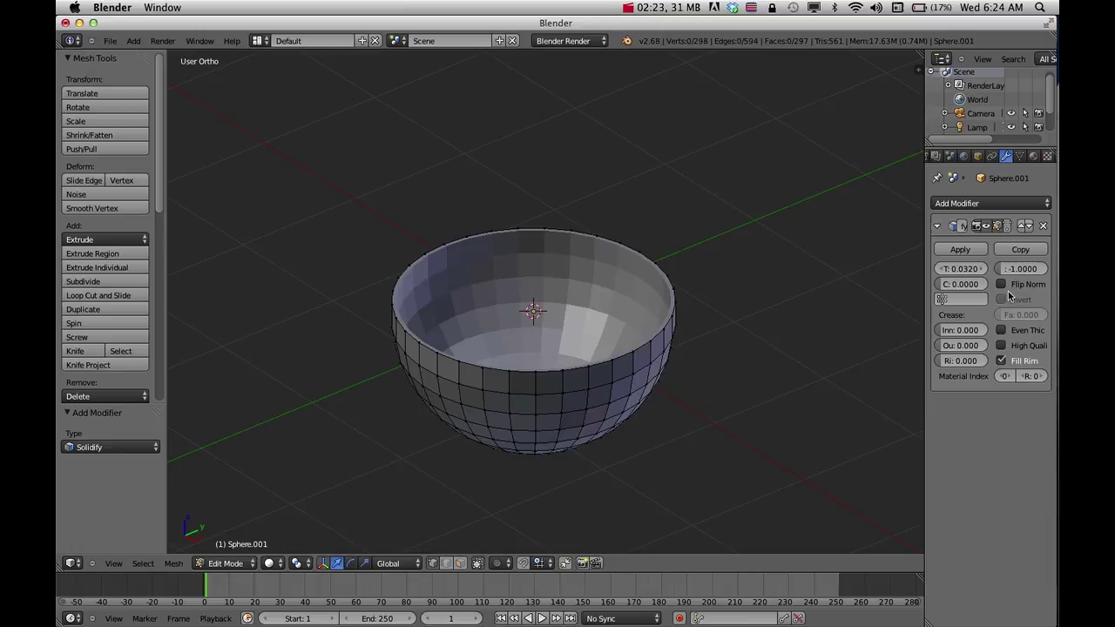
Step: Apply the Solidify modifier in Object Mode, then return to Edit Mode
click(960, 249)
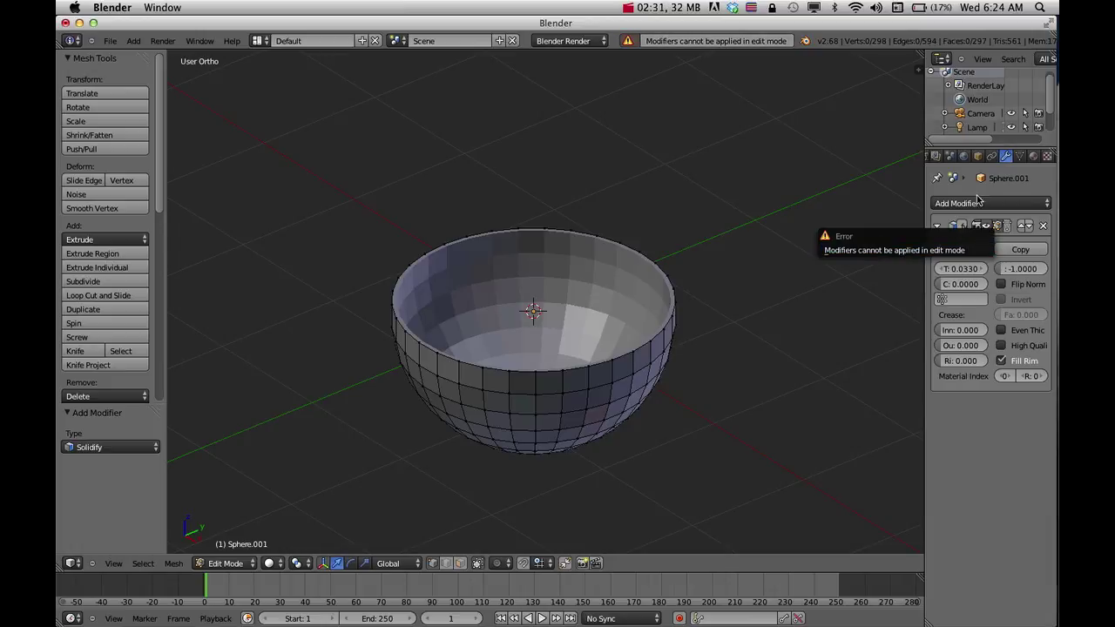
click(233, 563)
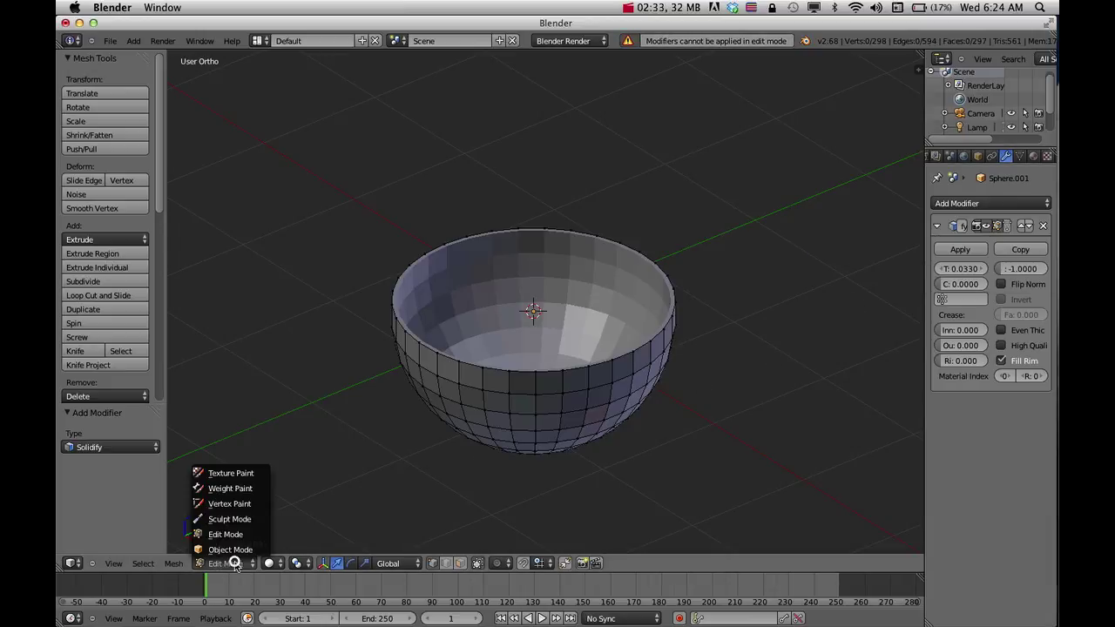
click(228, 550)
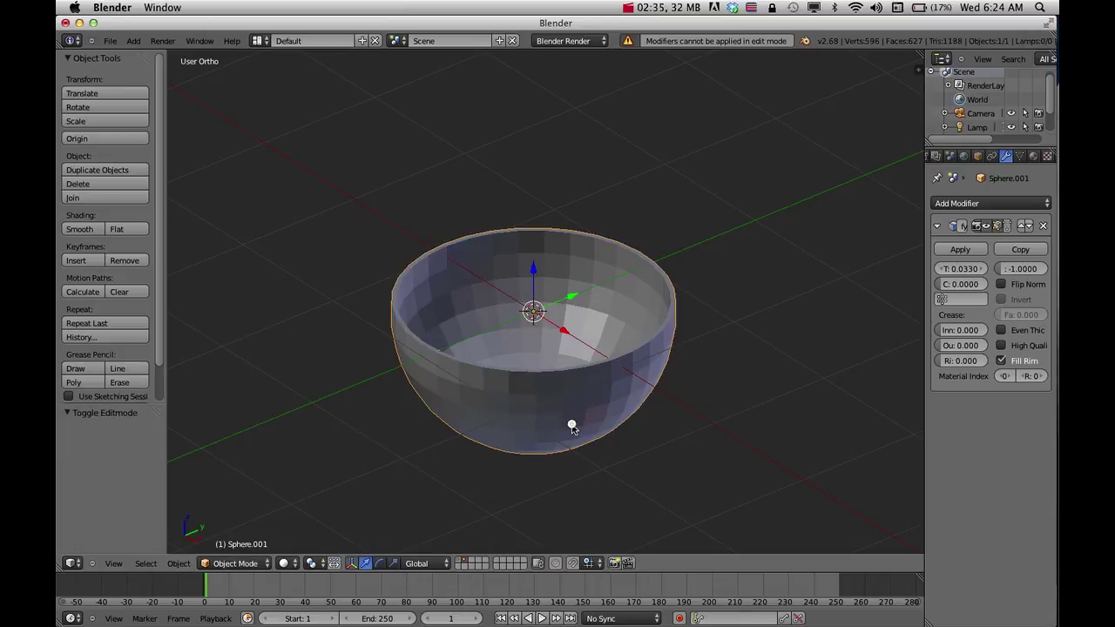
middle_drag(570, 423, 537, 451)
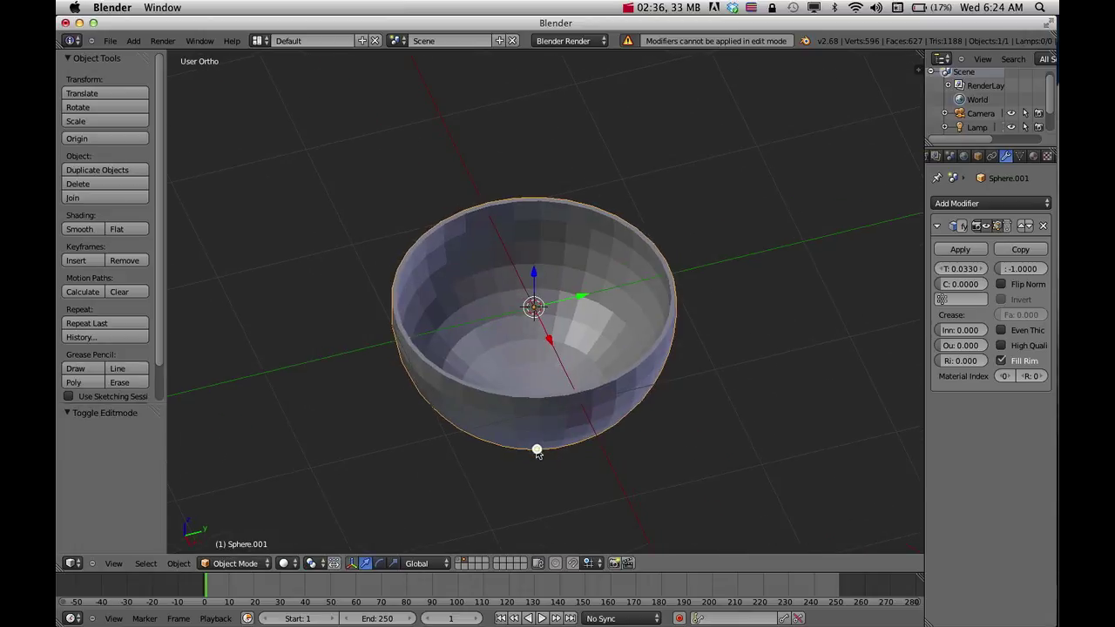
click(959, 250)
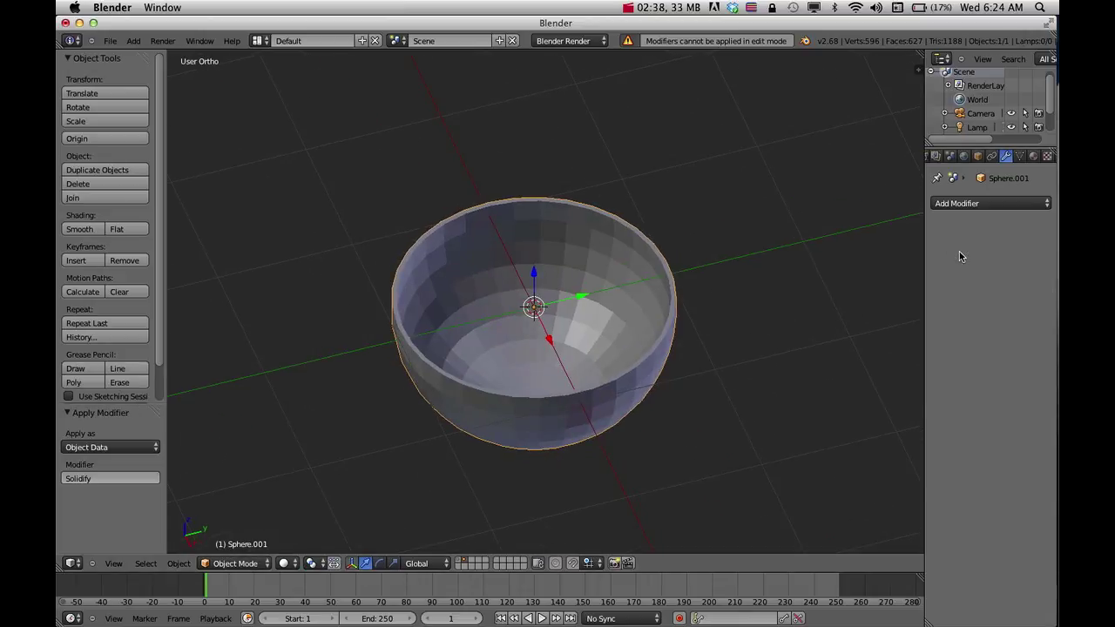
click(235, 564)
click(229, 534)
middle_drag(492, 373, 469, 369)
scroll(463, 318, up, 2)
scroll(462, 319, down, 1)
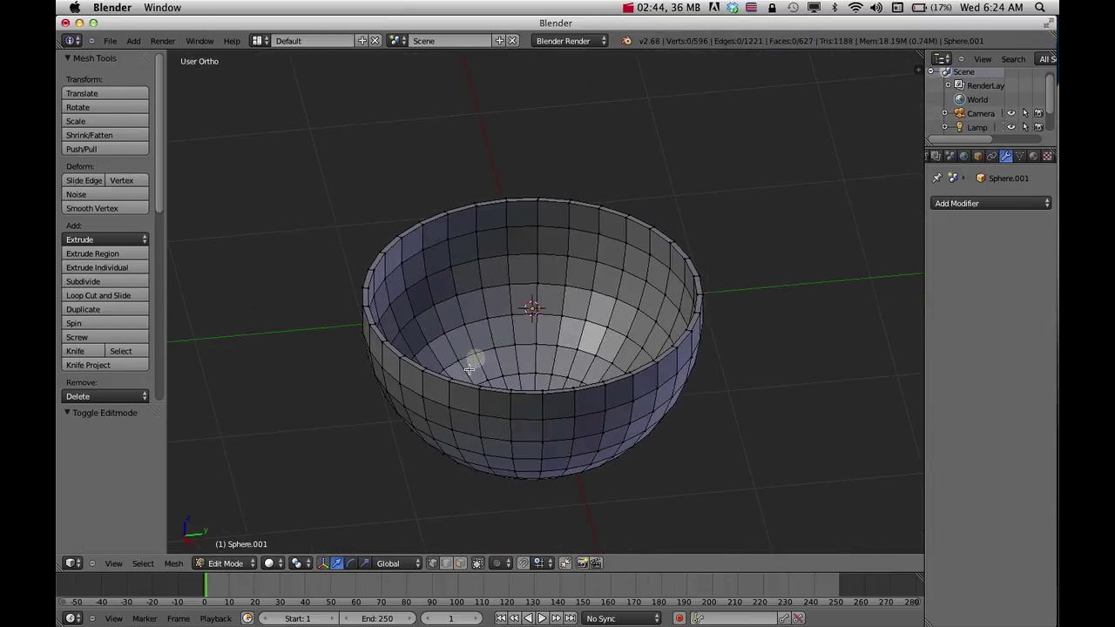
Step: Add a Subdivision Surface modifier with viewport level 2
click(230, 563)
click(985, 204)
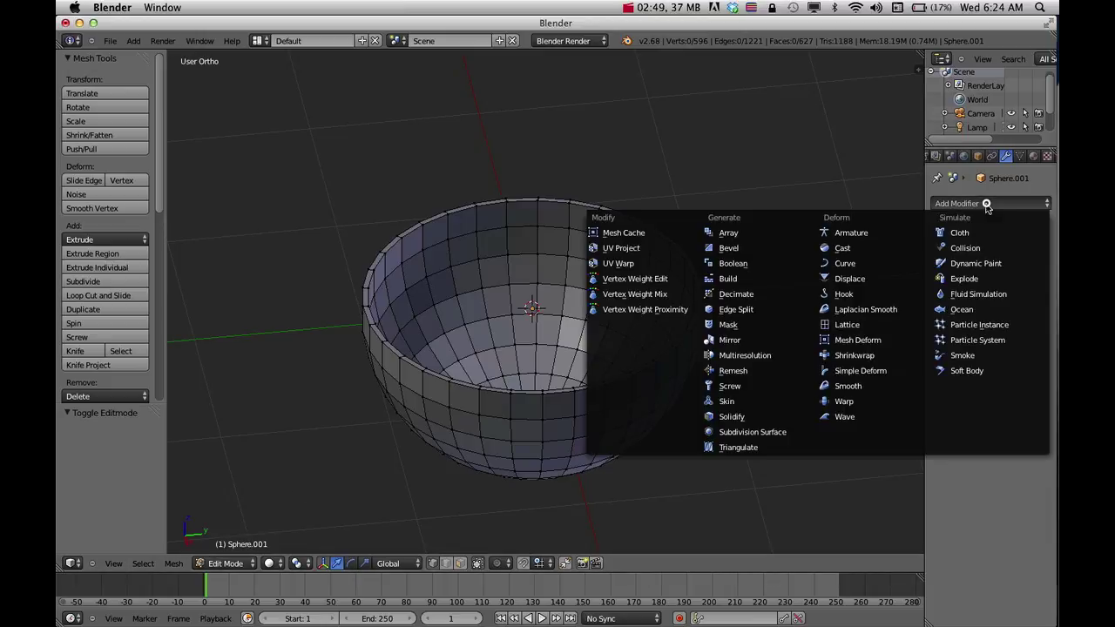
click(741, 433)
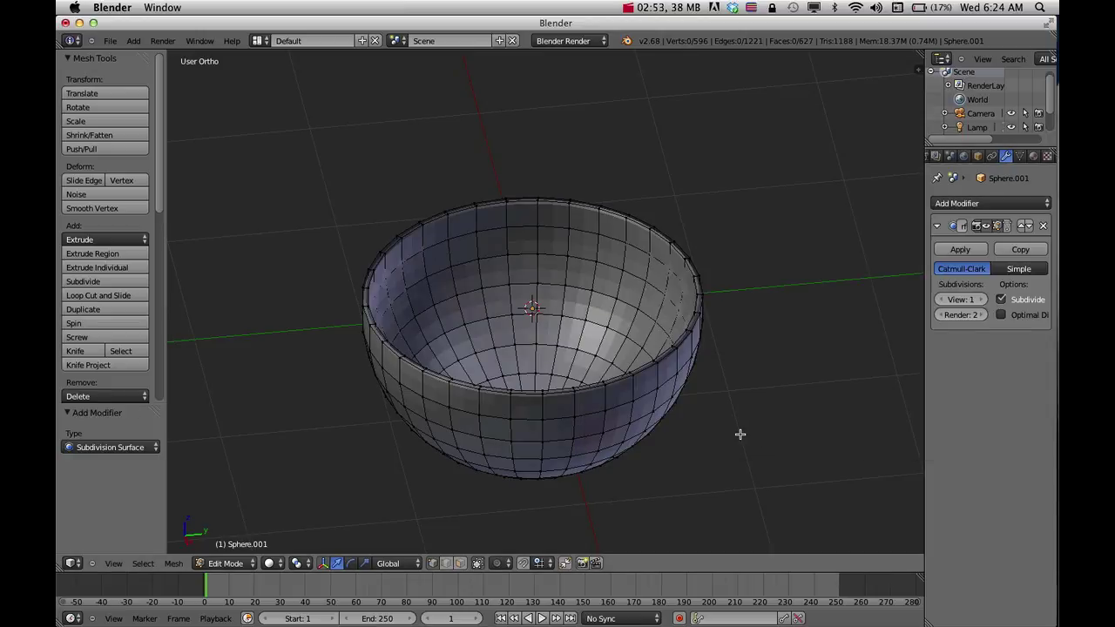
click(980, 299)
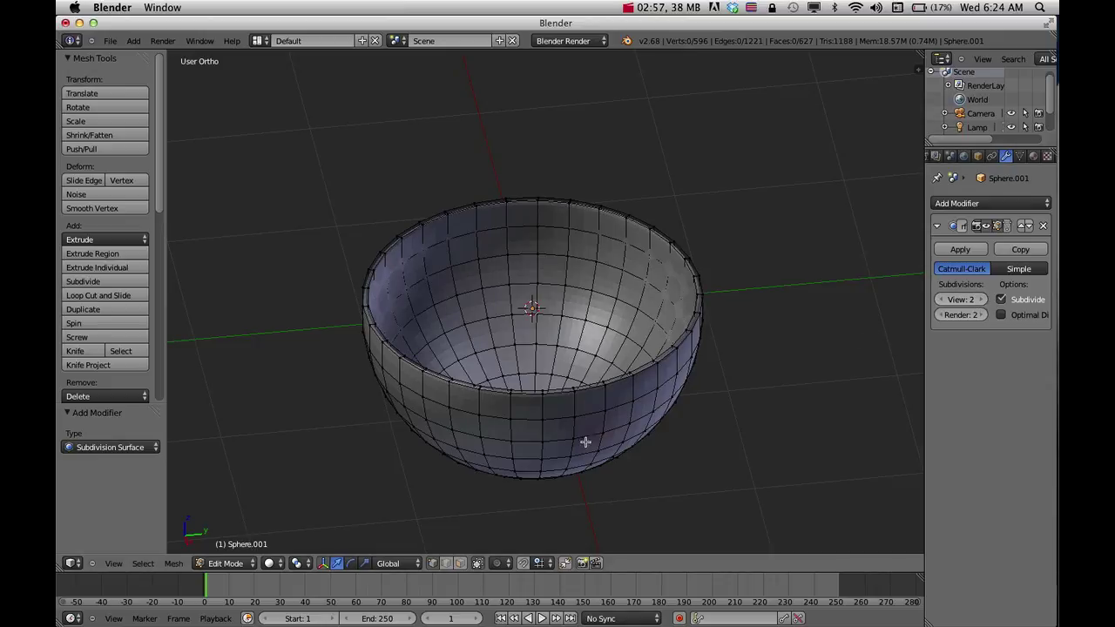
Step: Apply the subdivision in Object Mode, giving a 9770-vertex smooth bowl
click(228, 563)
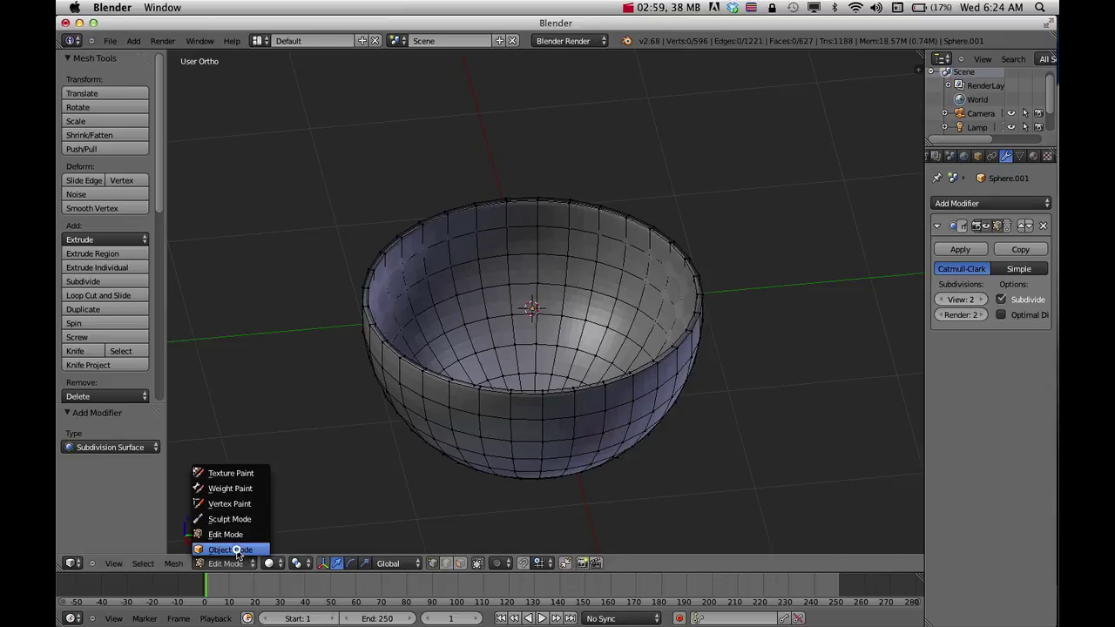
click(229, 550)
middle_drag(305, 522, 514, 385)
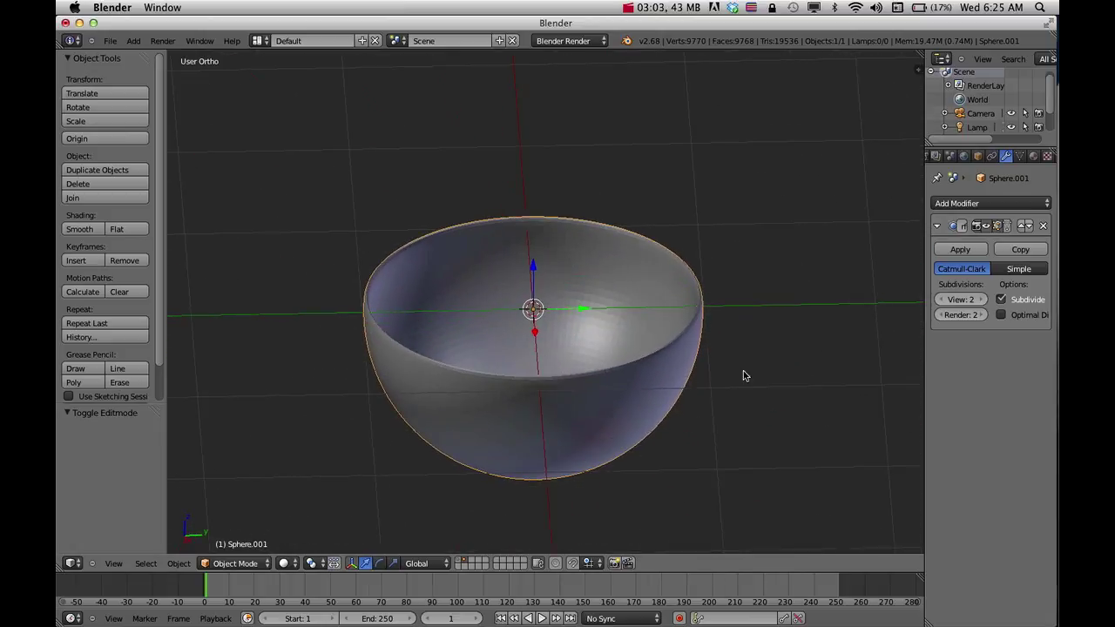
click(958, 249)
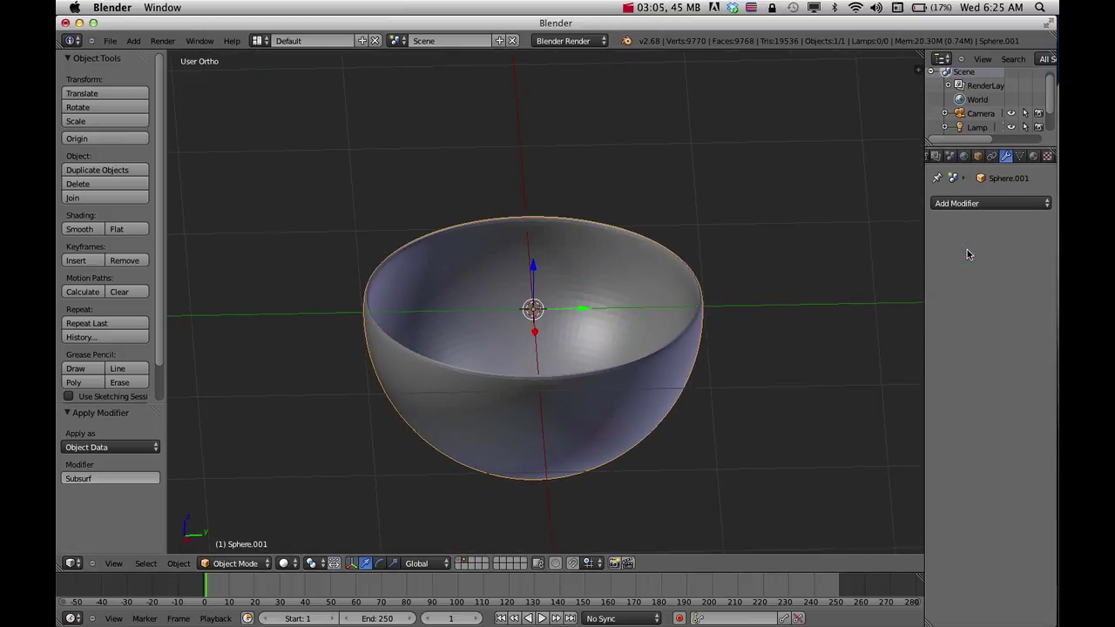
scroll(762, 330, down, 3)
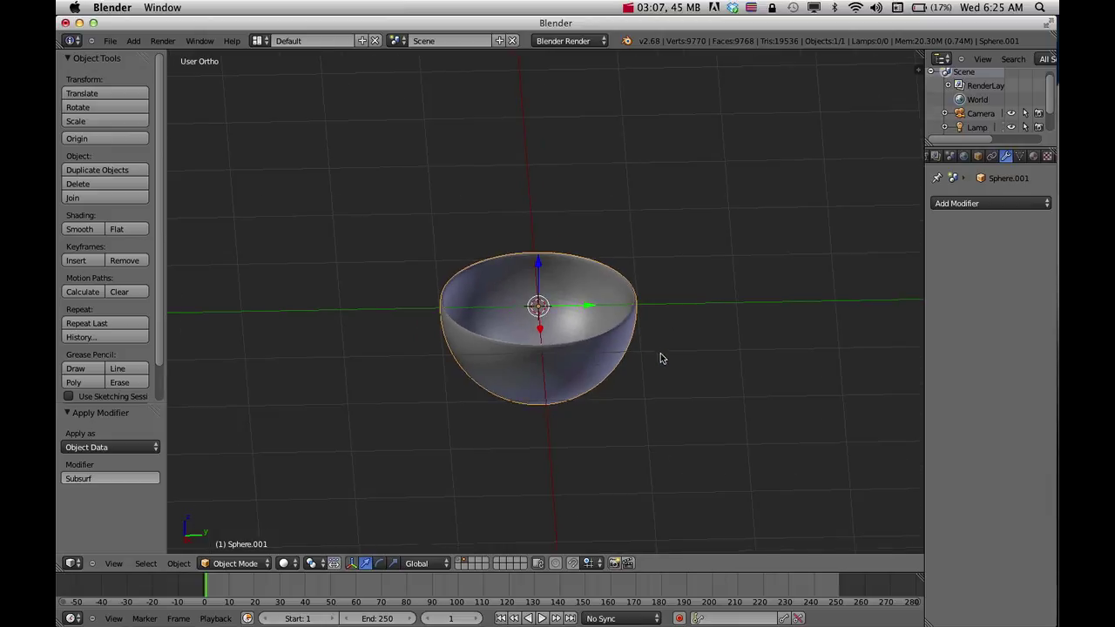
Step: Duplicate the bowl and shift the copy 2.797 along the Y axis
mouse_move(636, 338)
middle_down()
mouse_move(612, 274)
mouse_move(622, 341)
mouse_move(634, 331)
mouse_move(618, 364)
mouse_move(592, 345)
mouse_move(594, 363)
mouse_move(607, 364)
middle_up()
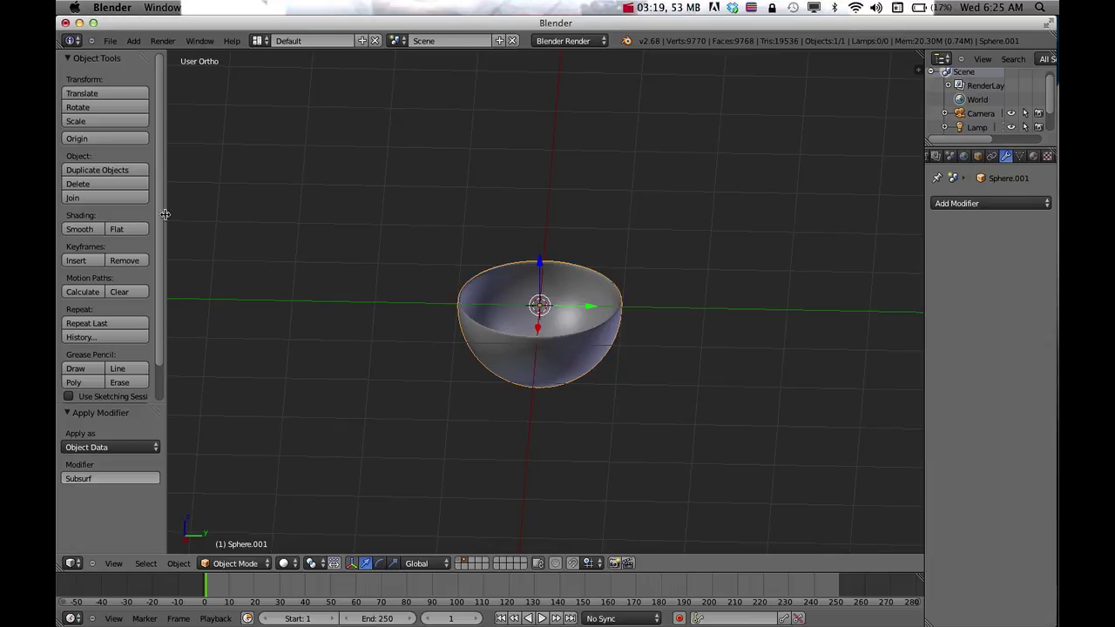
click(132, 170)
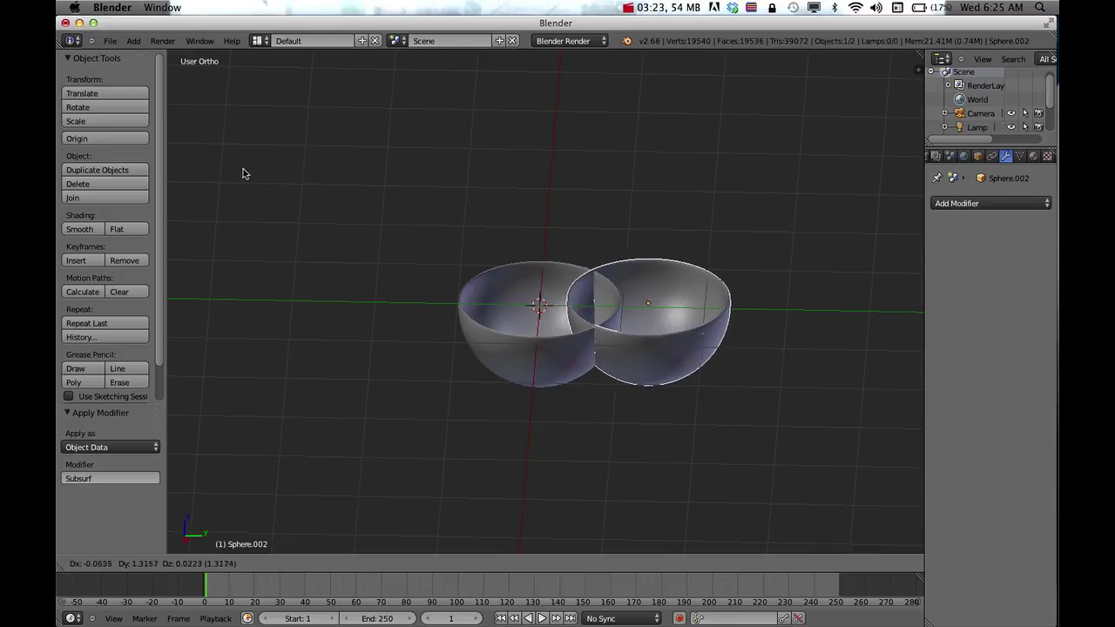
key(x)
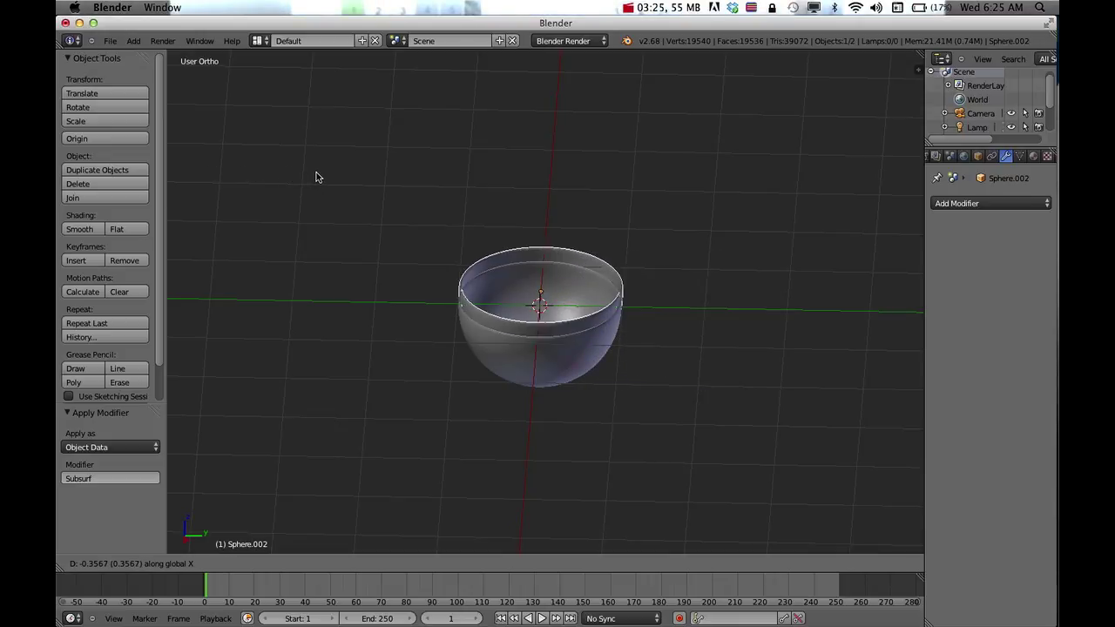
key(y)
click(363, 180)
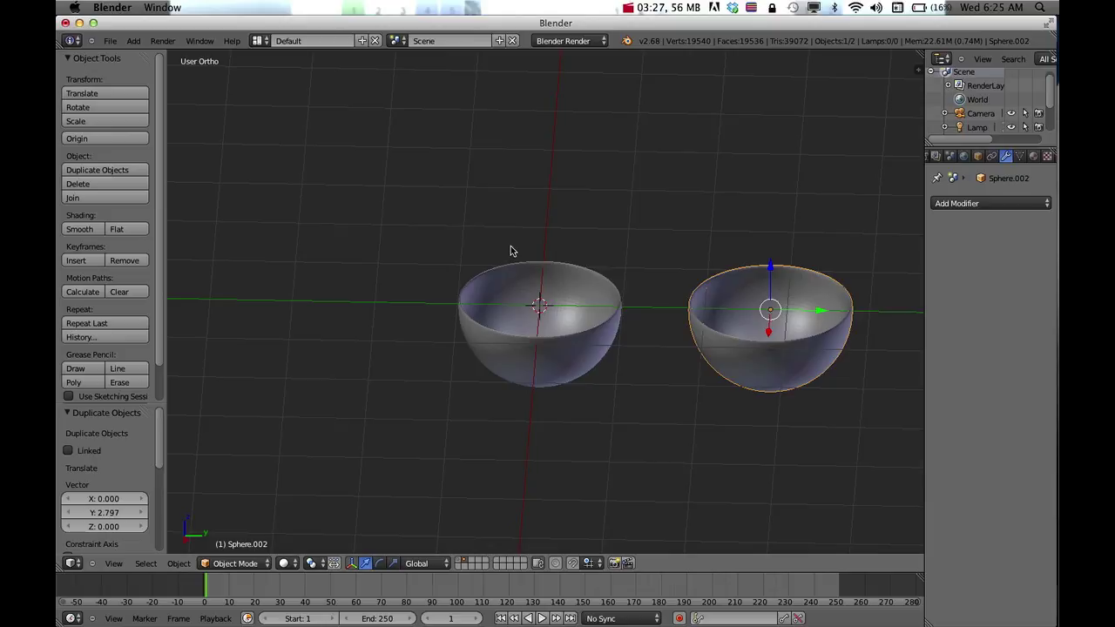
middle_drag(656, 285, 618, 378)
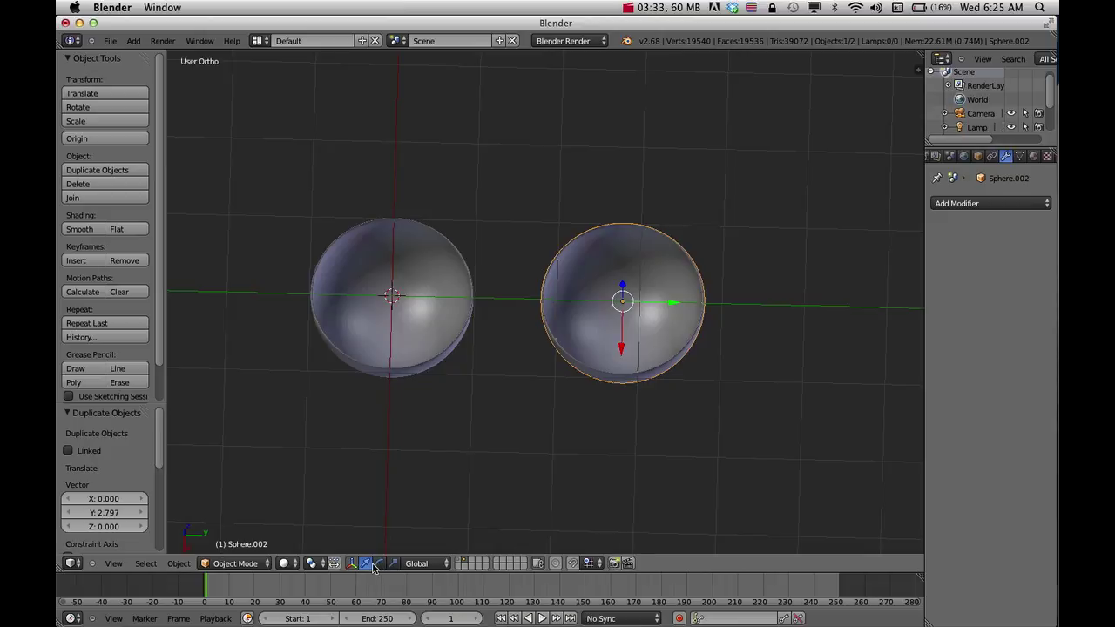
Step: Scale the copied bowl narrower in Y, flatter vertically and stretched along X
click(393, 564)
middle_drag(614, 360, 671, 342)
drag(661, 333, 596, 339)
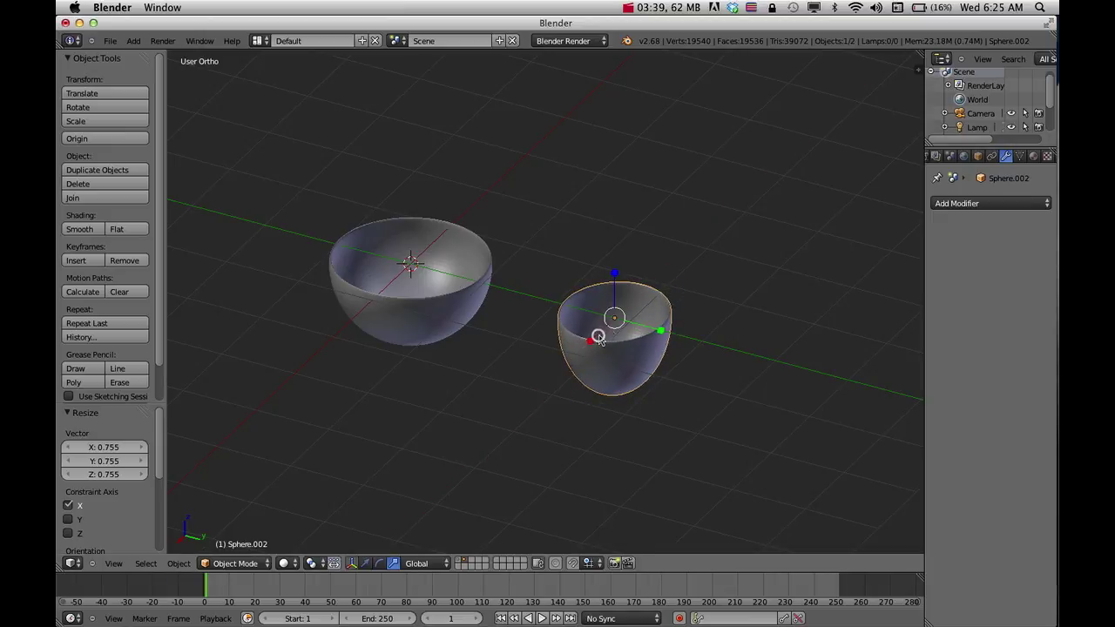
drag(616, 283, 592, 344)
mouse_move(592, 344)
middle_down()
mouse_move(653, 357)
mouse_move(649, 329)
middle_up()
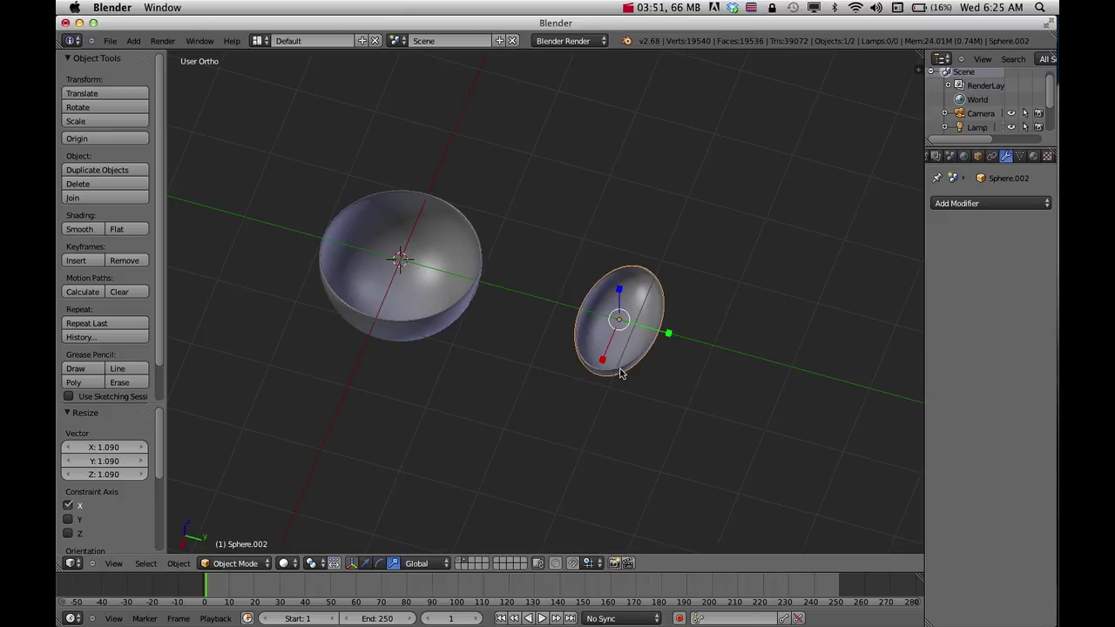
Step: Shrink the ellipsoid to 0.372 scale and move it -0.844 along Y
click(365, 563)
key(s)
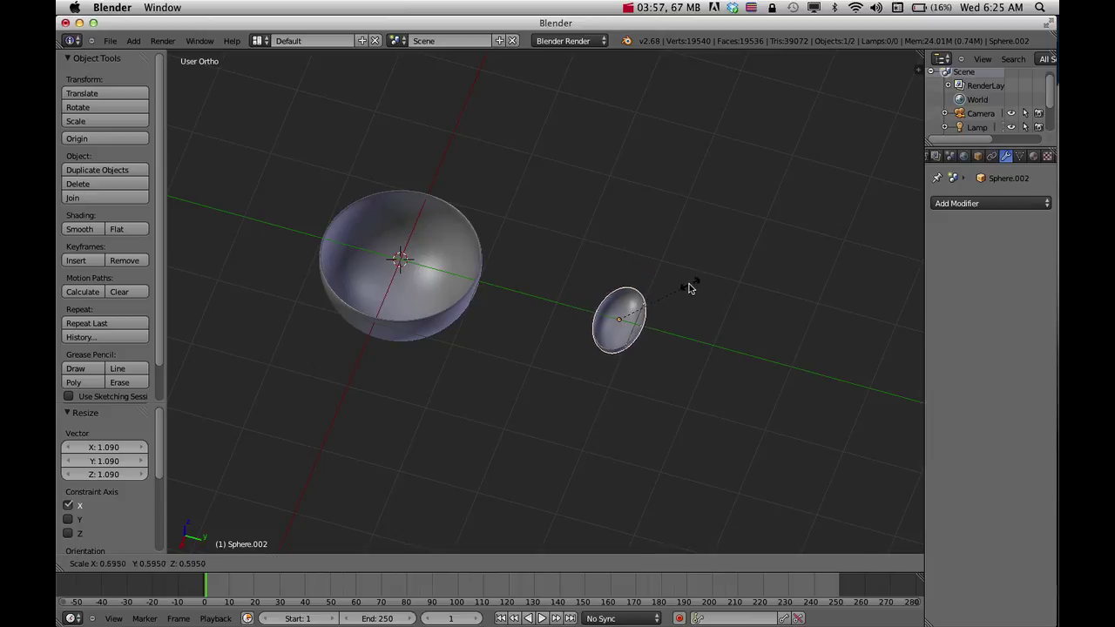
click(665, 302)
drag(666, 334, 592, 321)
middle_drag(581, 344, 588, 321)
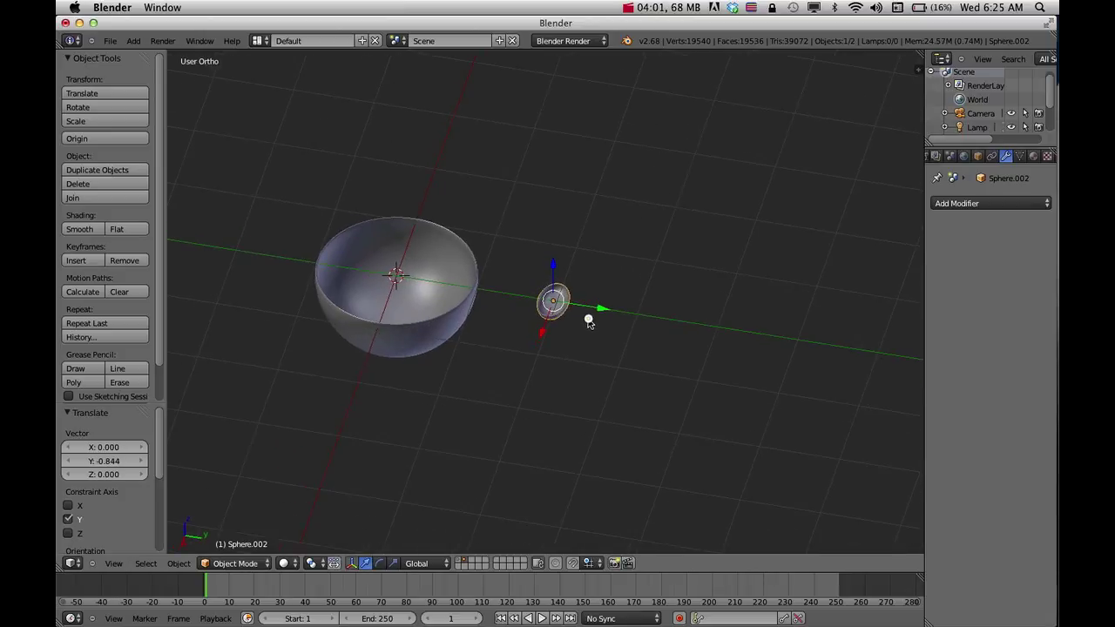
scroll(578, 315, up, 5)
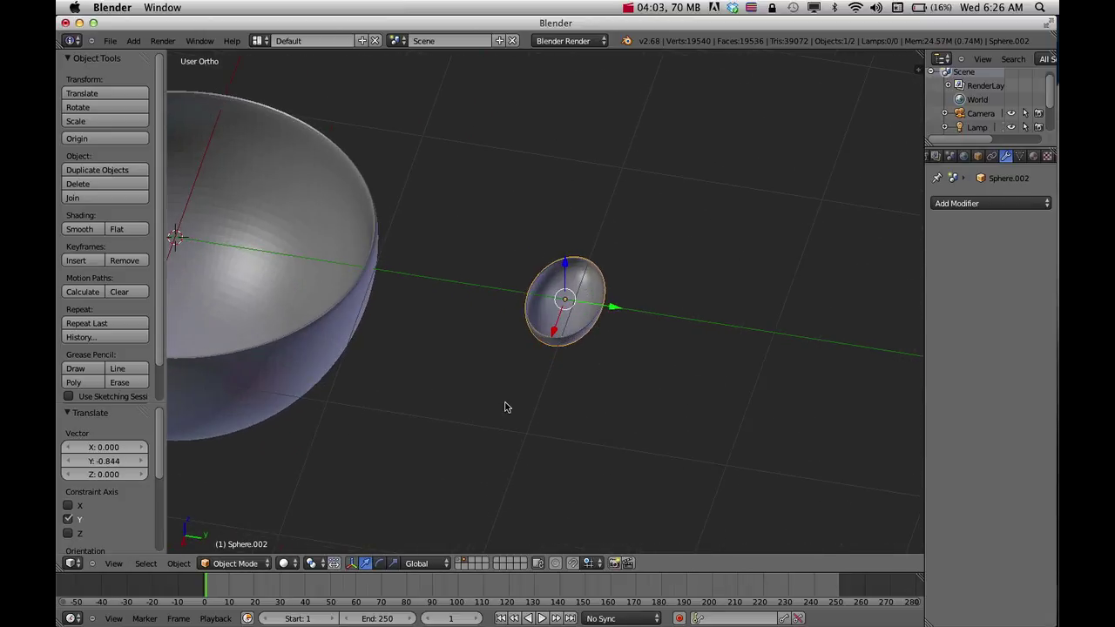
Step: Put the copied bowl Sphere.002 into Edit Mode with everything selected
click(234, 563)
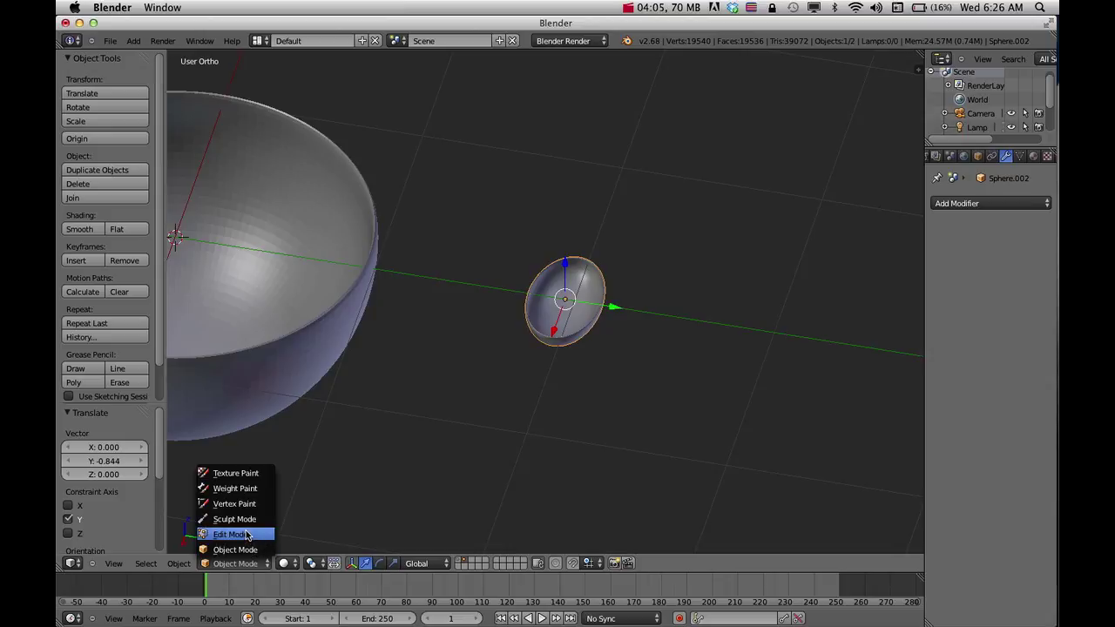
click(247, 534)
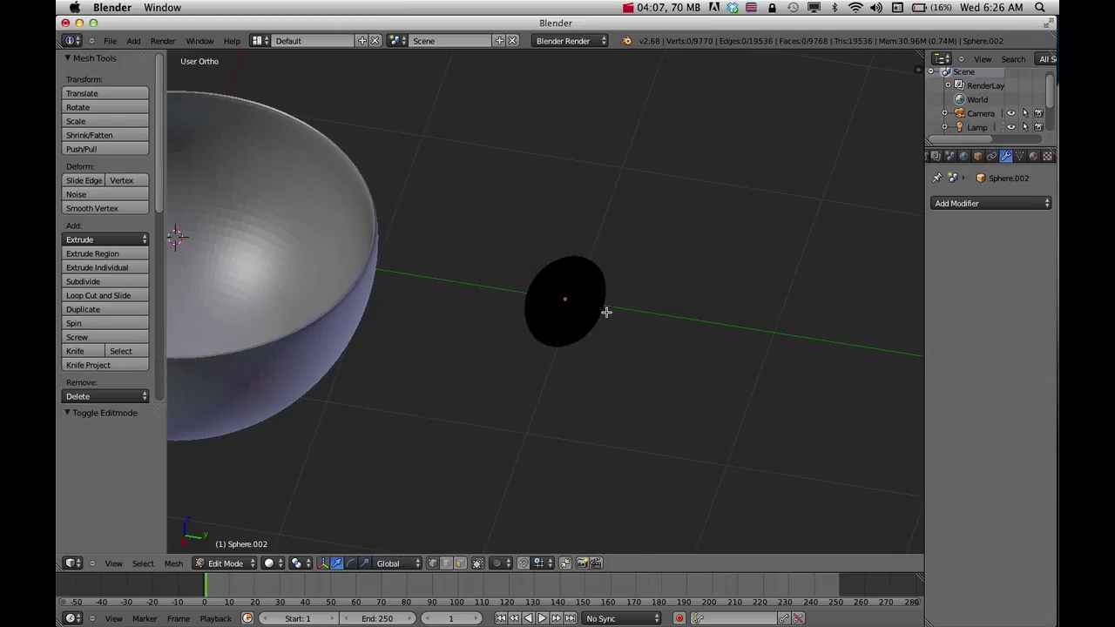
mouse_move(600, 345)
middle_down()
mouse_move(587, 308)
mouse_move(597, 326)
mouse_move(581, 342)
middle_up()
key(a)
scroll(582, 342, up, 8)
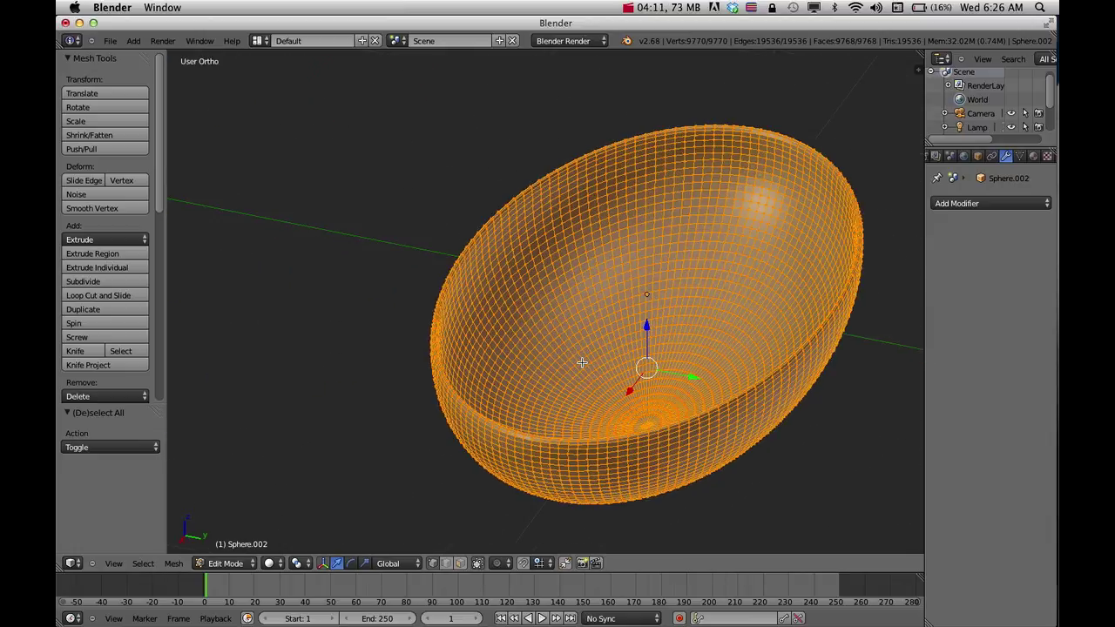
shift+middle_drag(605, 383, 628, 298)
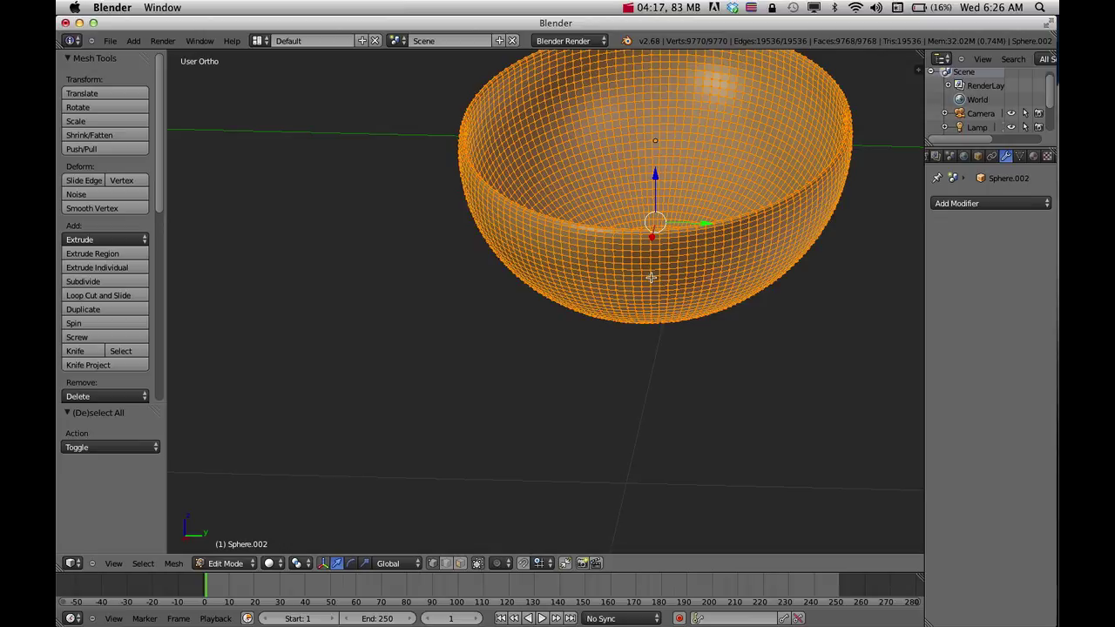
Step: Enable face selection mode and switch to the Right side view
click(459, 564)
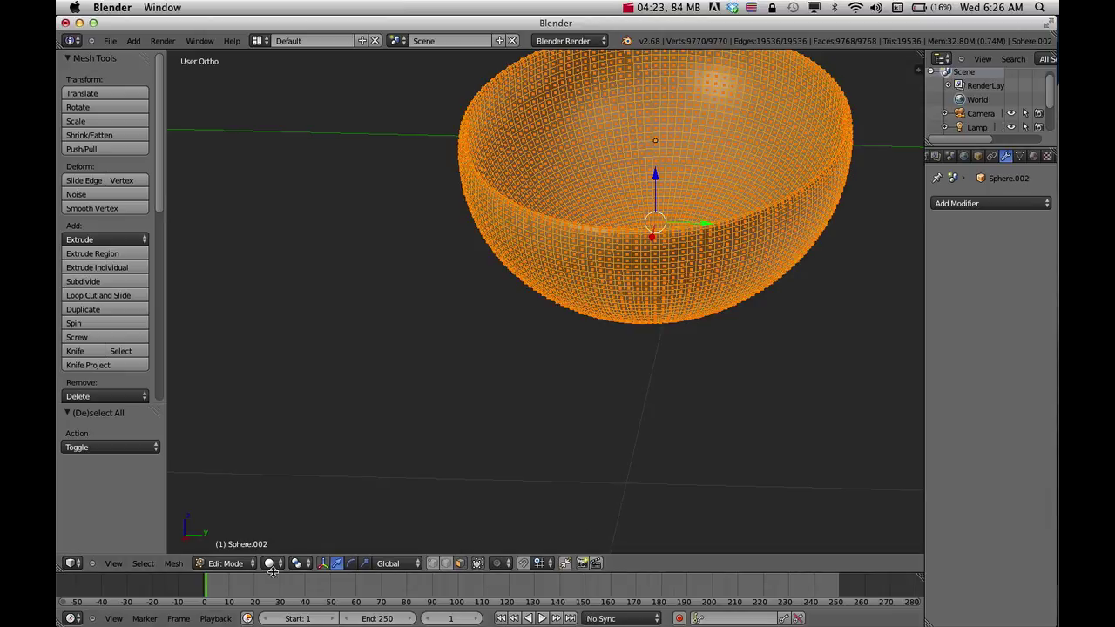
click(141, 564)
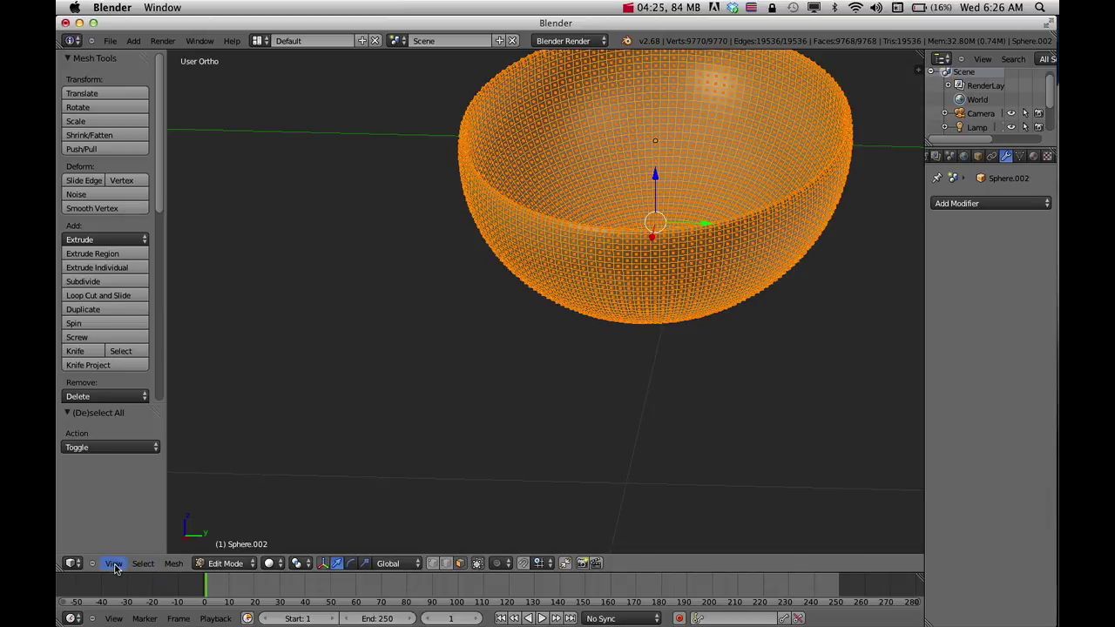
click(113, 563)
Step: From the right view, box-select a small patch of faces near the bowl's rim
click(187, 446)
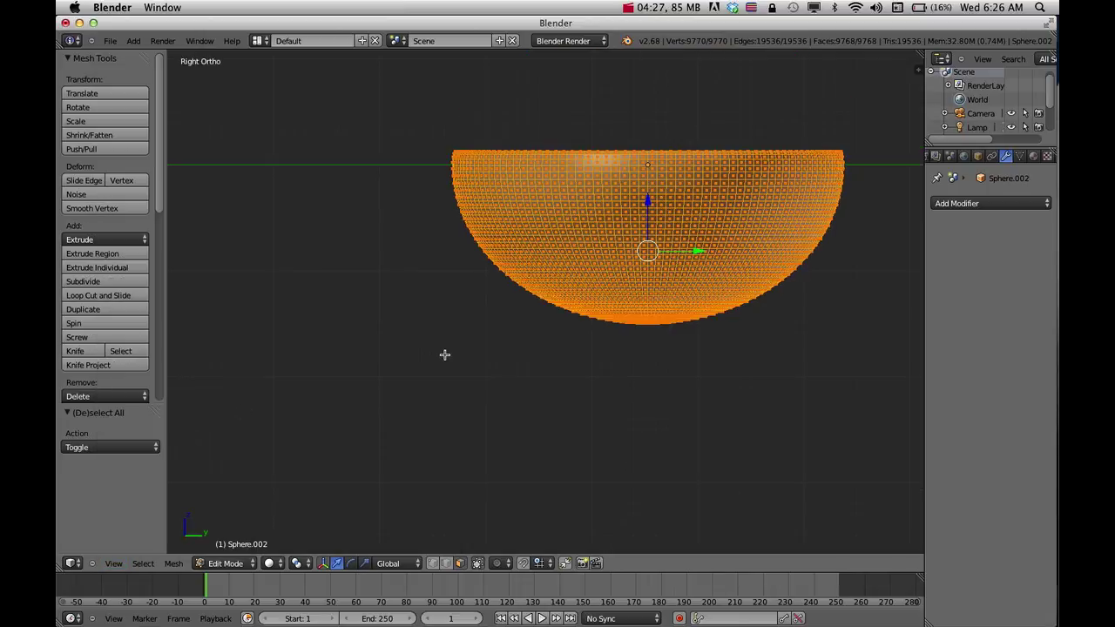
key(a)
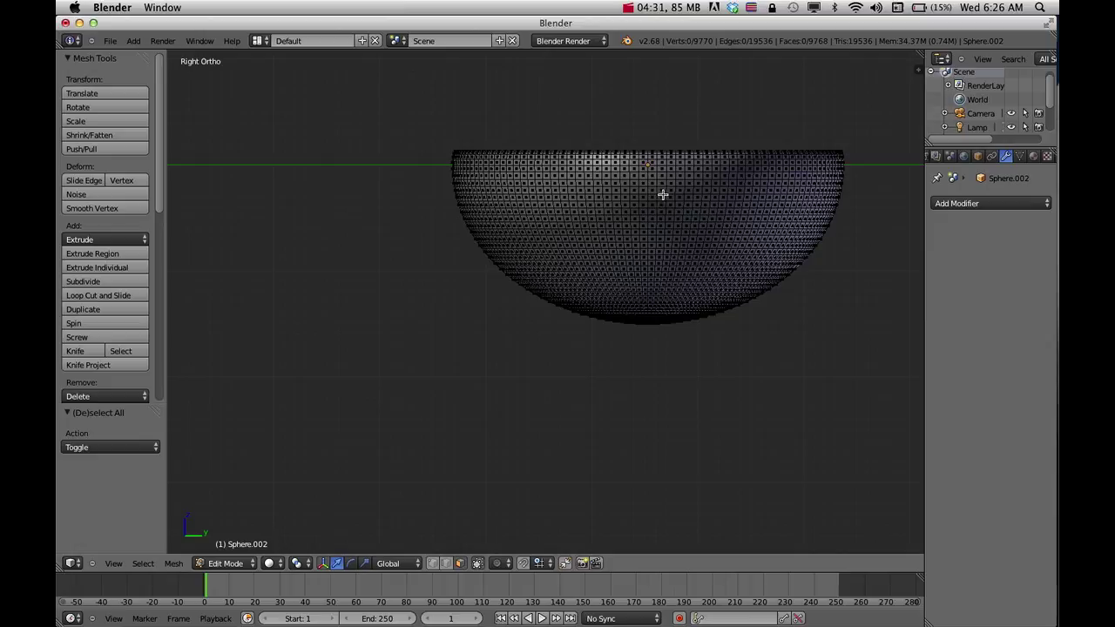
right_click(613, 175)
right_click(645, 177)
right_click(670, 176)
right_click(679, 197)
key(b)
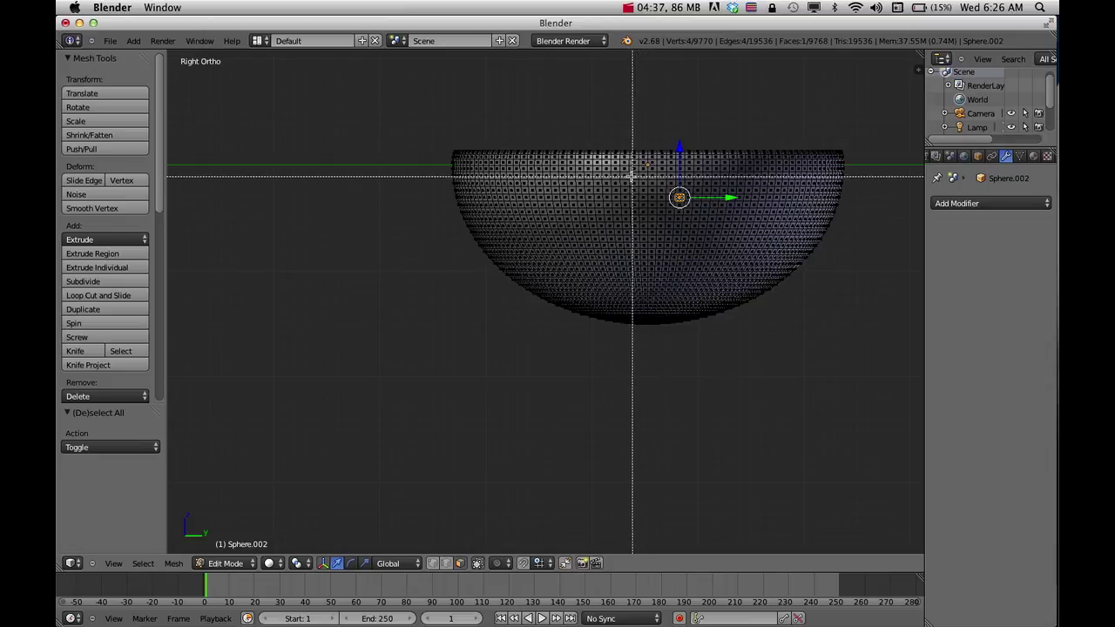
drag(611, 167, 676, 205)
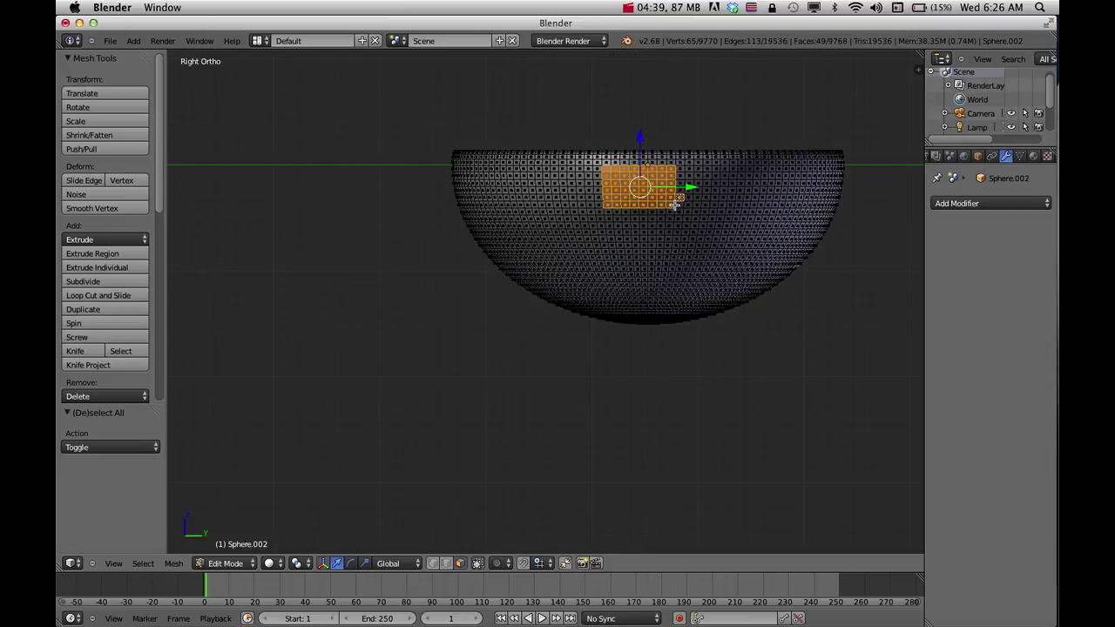
key(a)
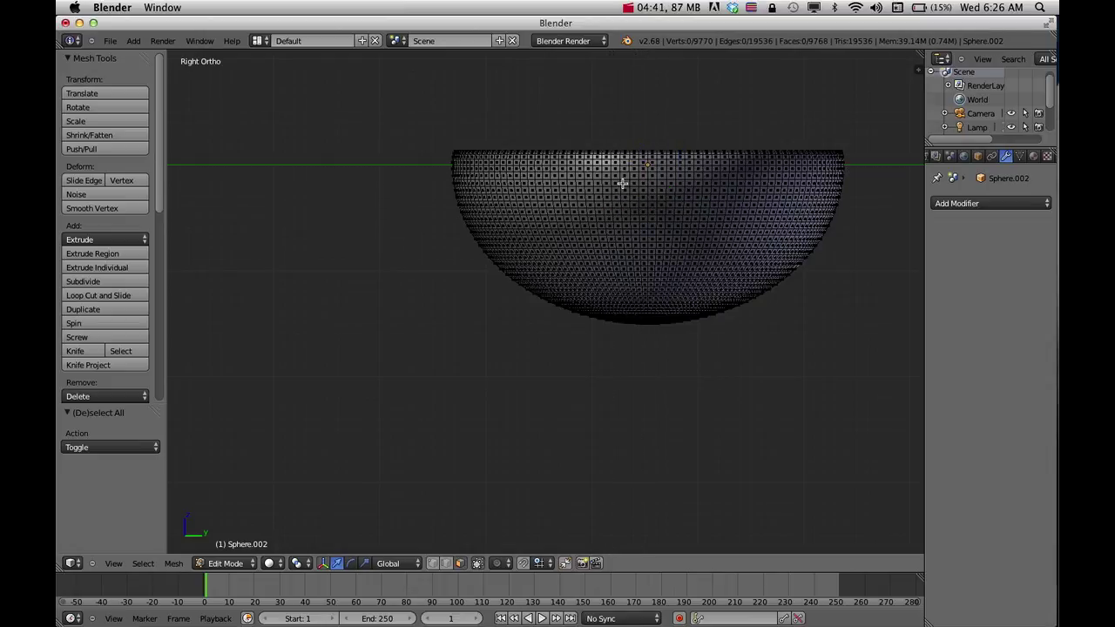
key(b)
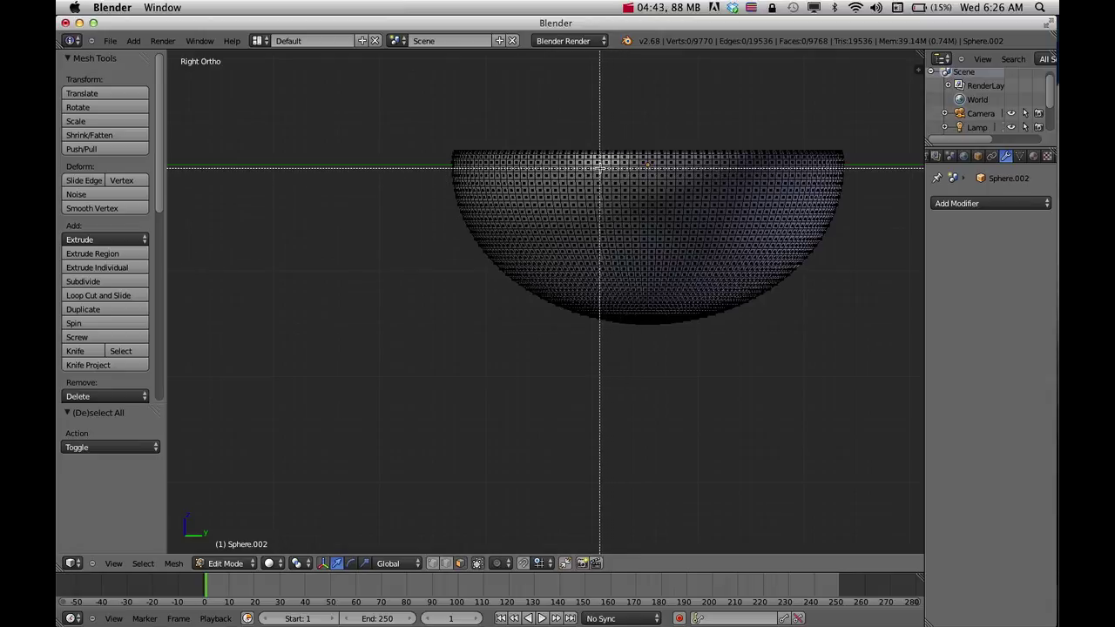
drag(595, 167, 705, 203)
middle_drag(717, 205, 643, 239)
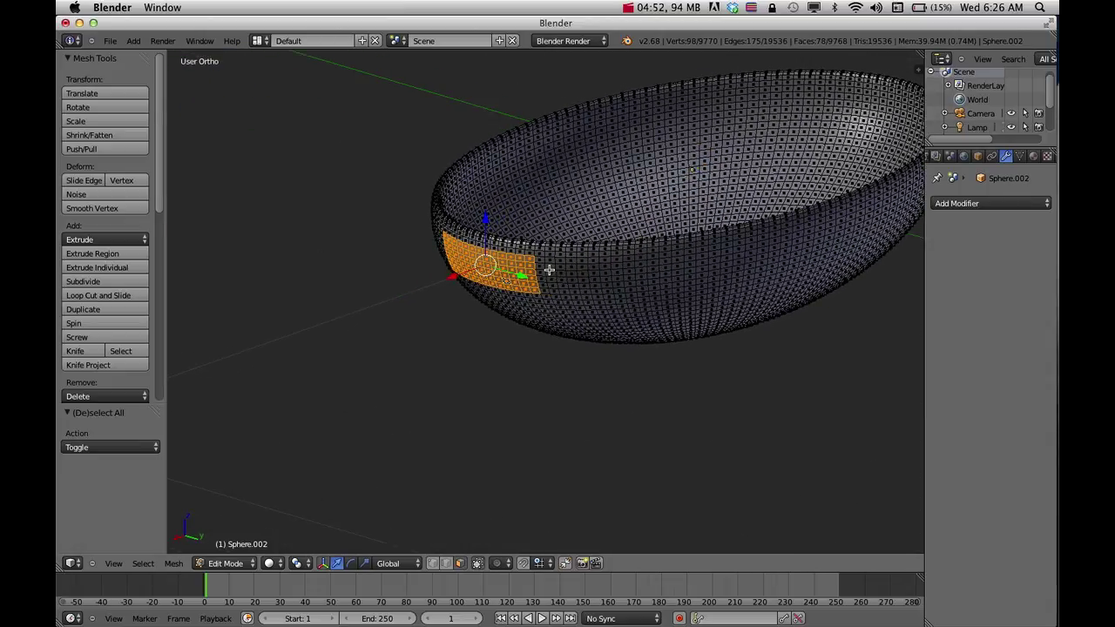
Step: Extrude the selected faces twice into a handle and narrow its end to 0.753
key(e)
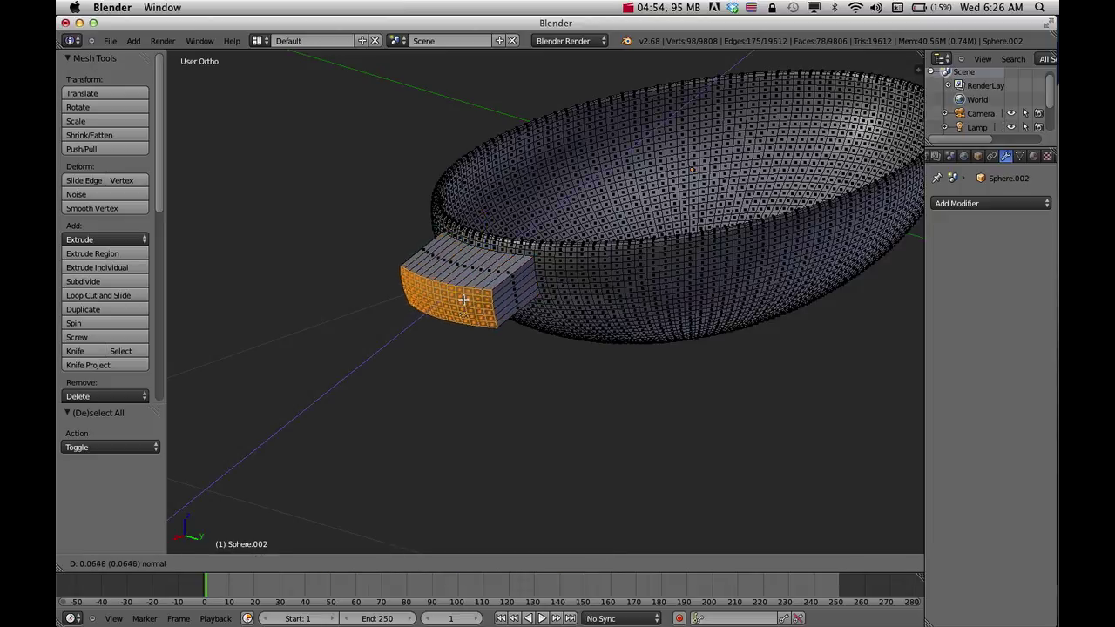
click(436, 329)
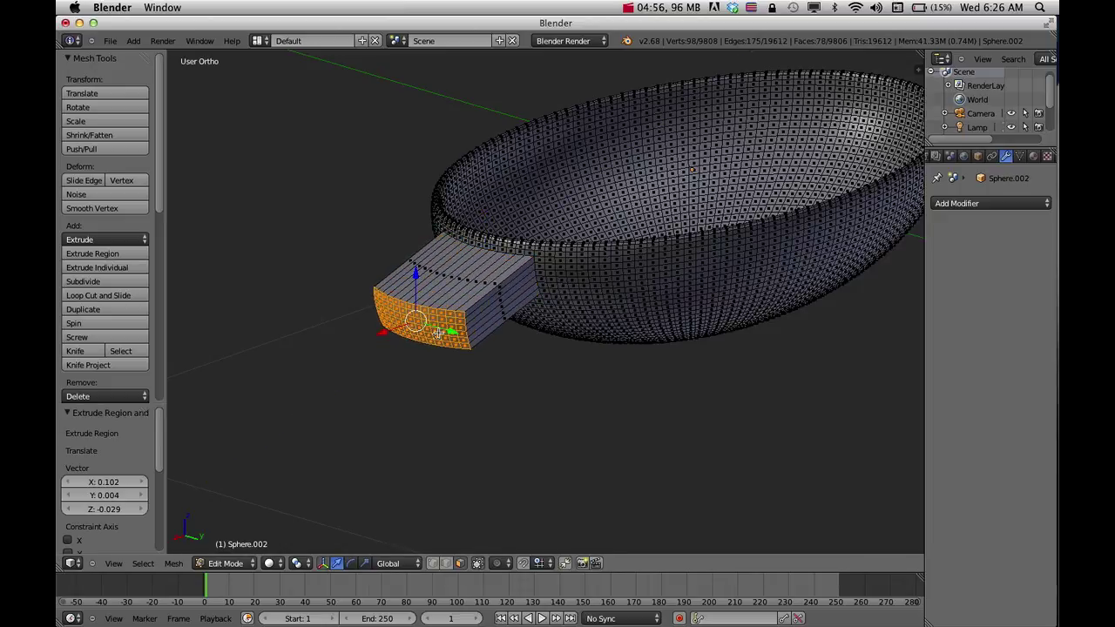
key(e)
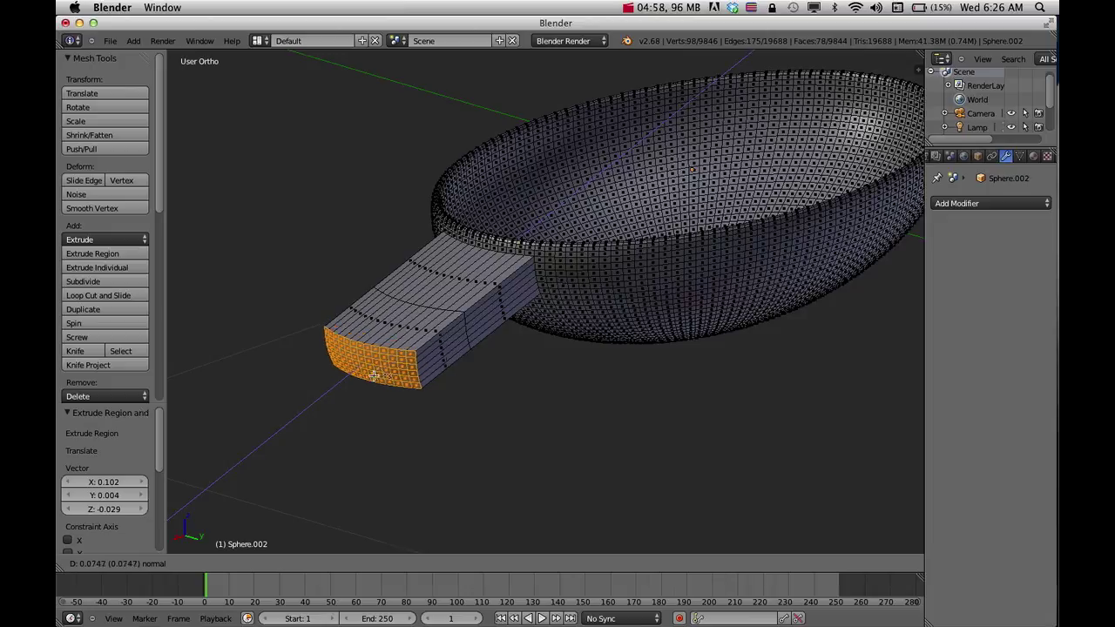
click(279, 433)
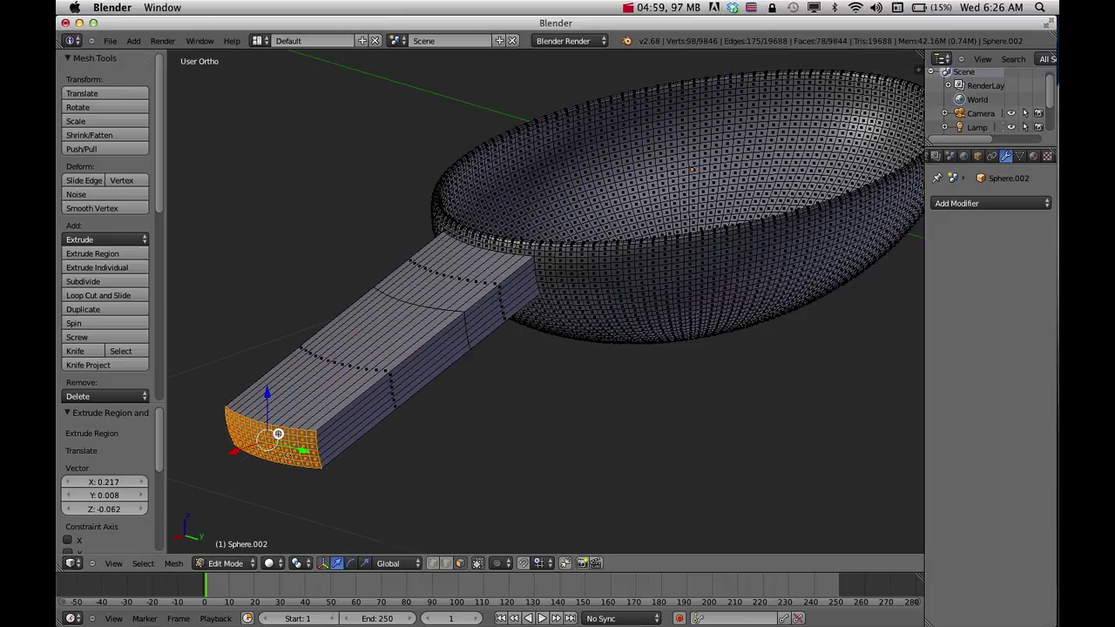
key(s)
click(336, 415)
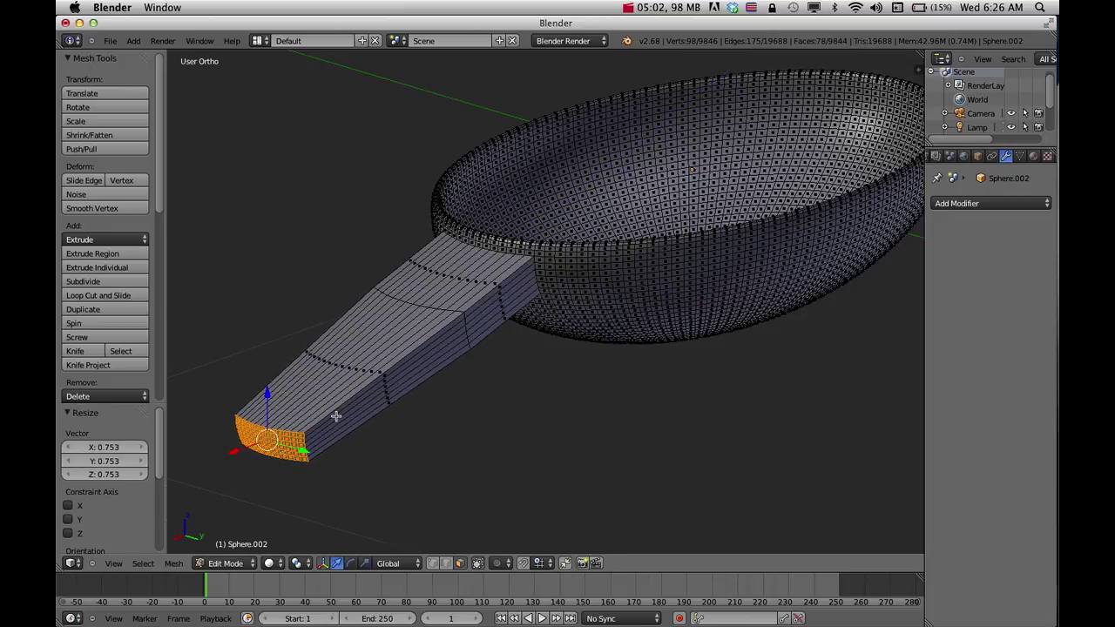
shift+middle_drag(336, 415, 466, 303)
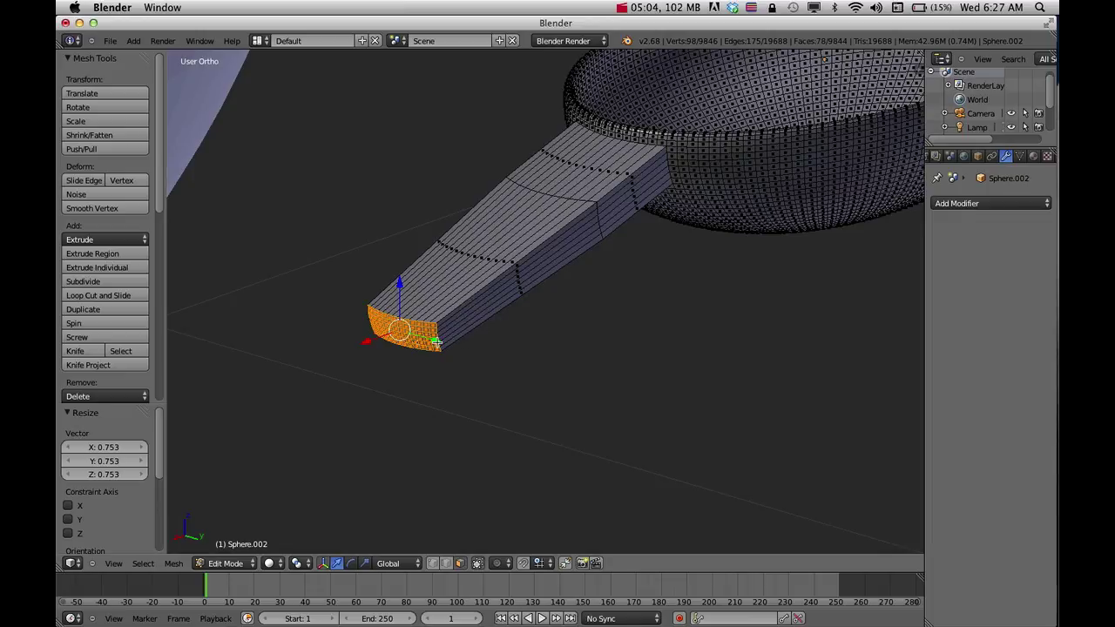
Step: Extrude several more handle sections and widen the tip to 1.453
key(e)
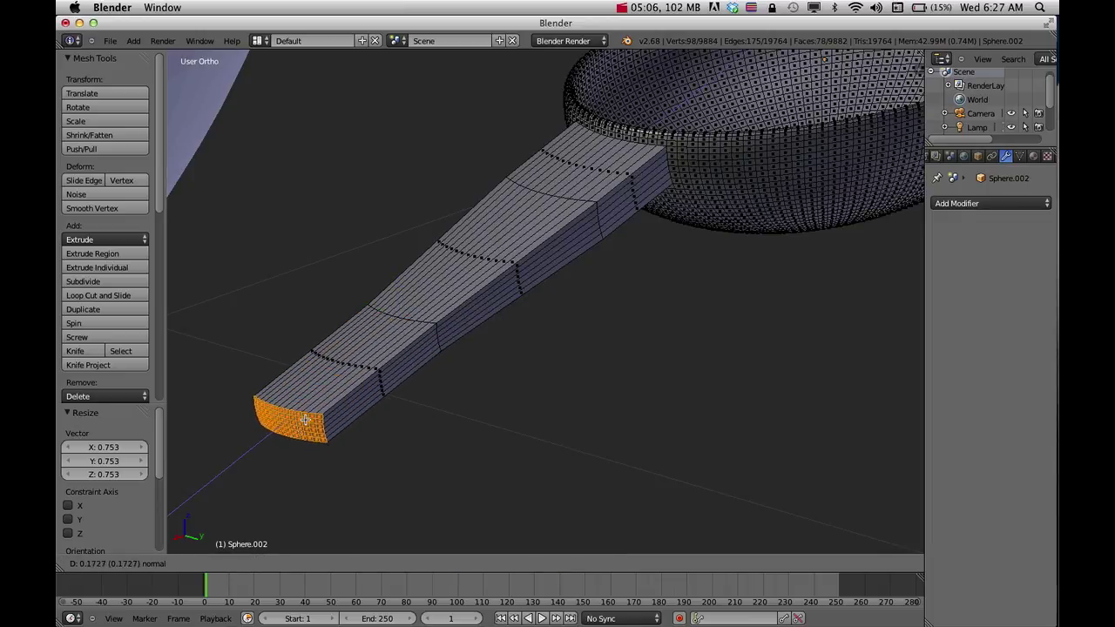
click(322, 417)
key(s)
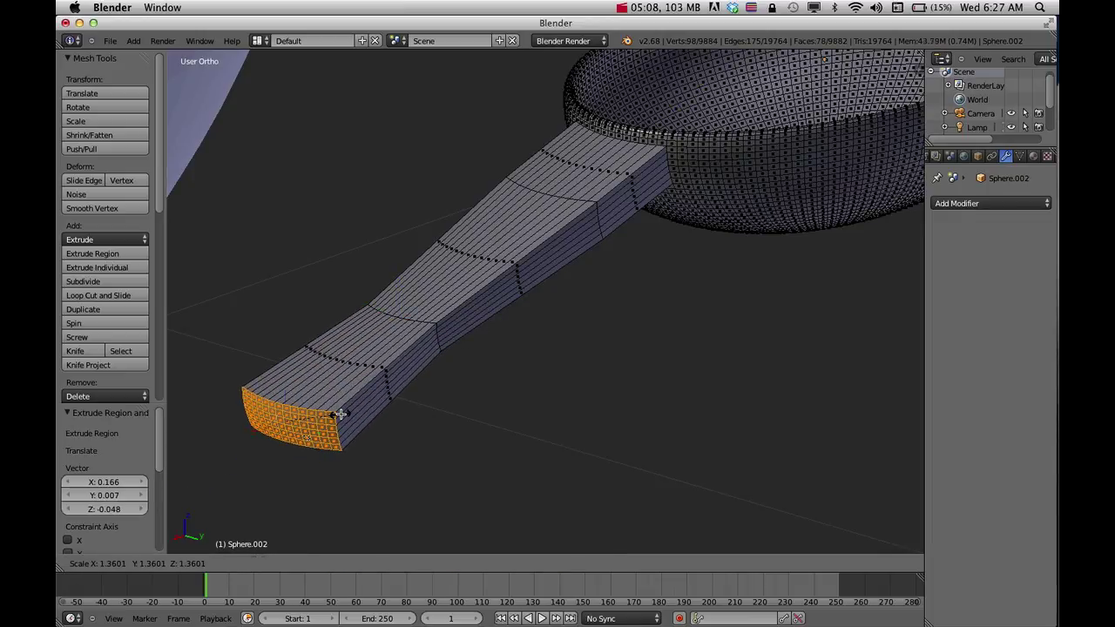
click(355, 418)
scroll(341, 427, down, 5)
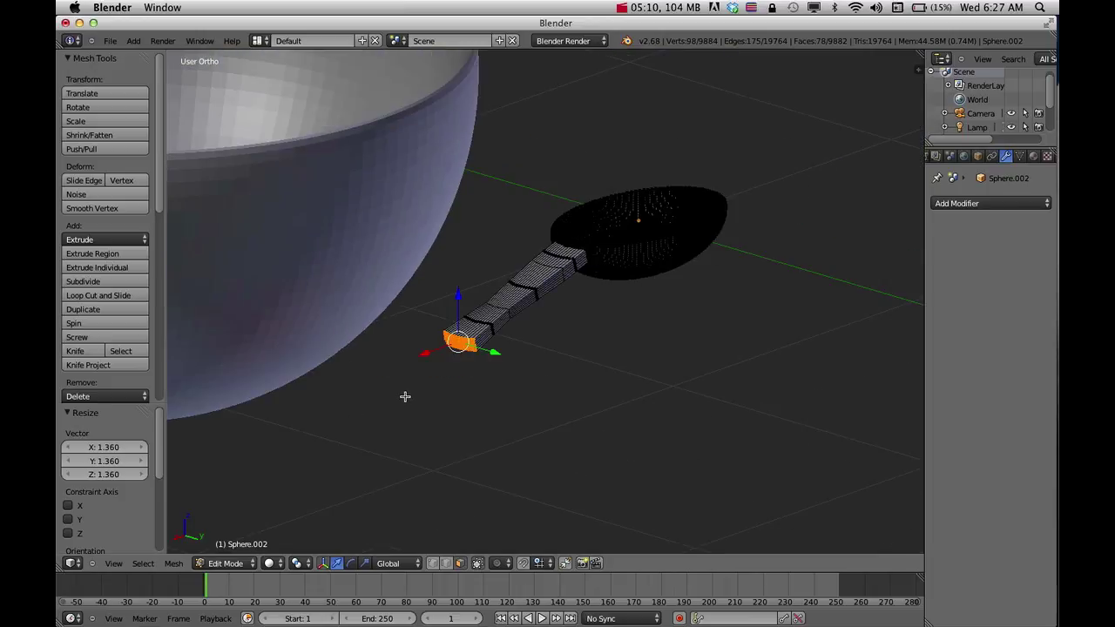
key(e)
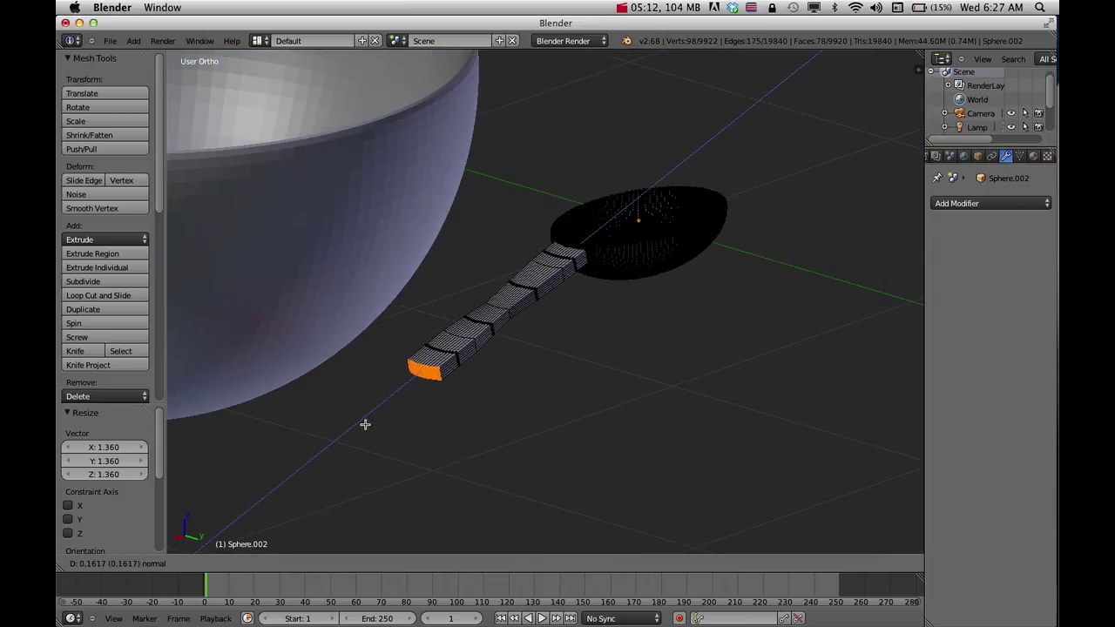
click(269, 494)
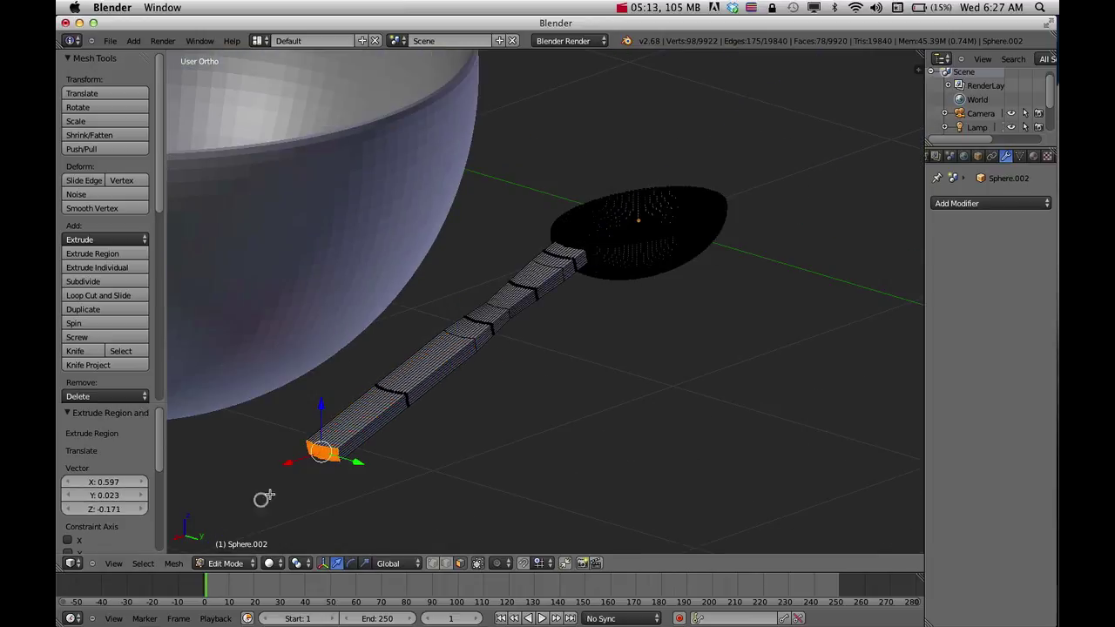
key(e)
click(314, 497)
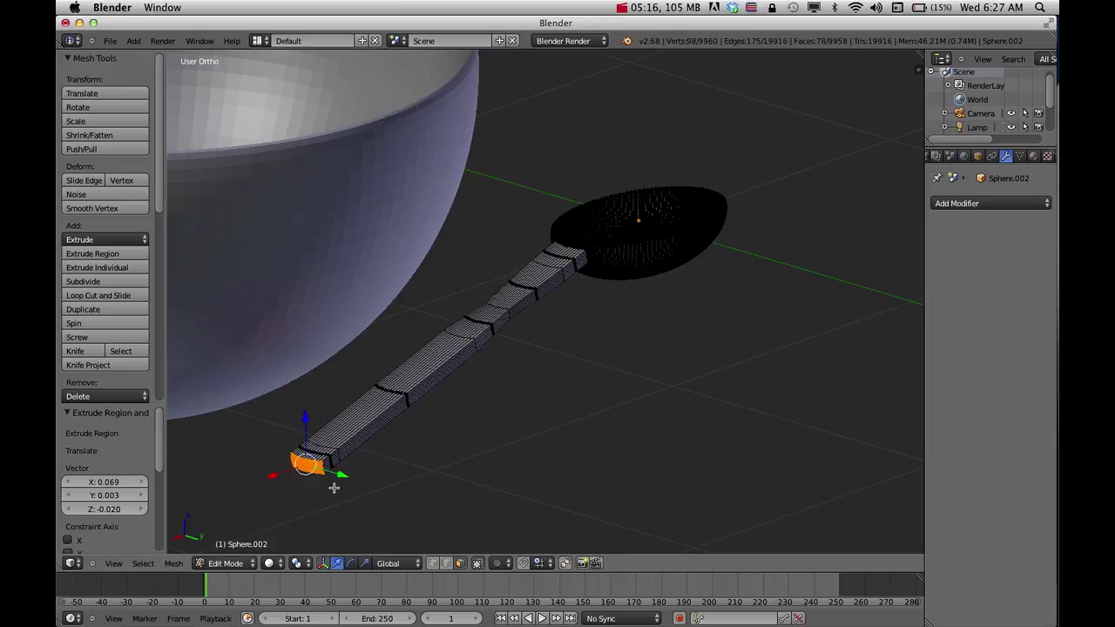
key(s)
click(350, 488)
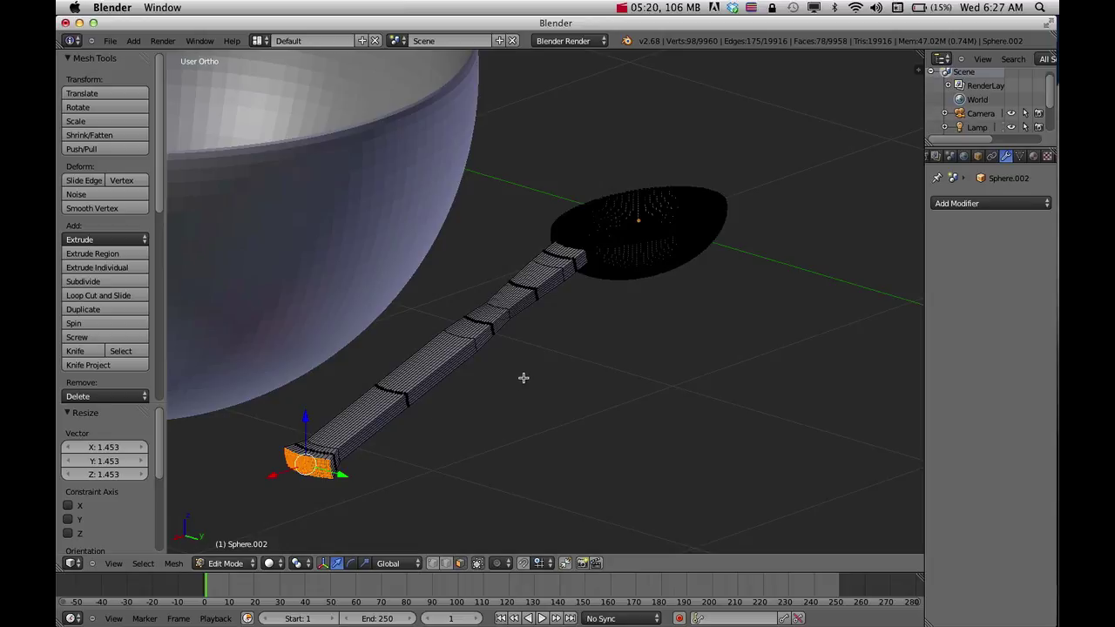
middle_drag(523, 377, 545, 304)
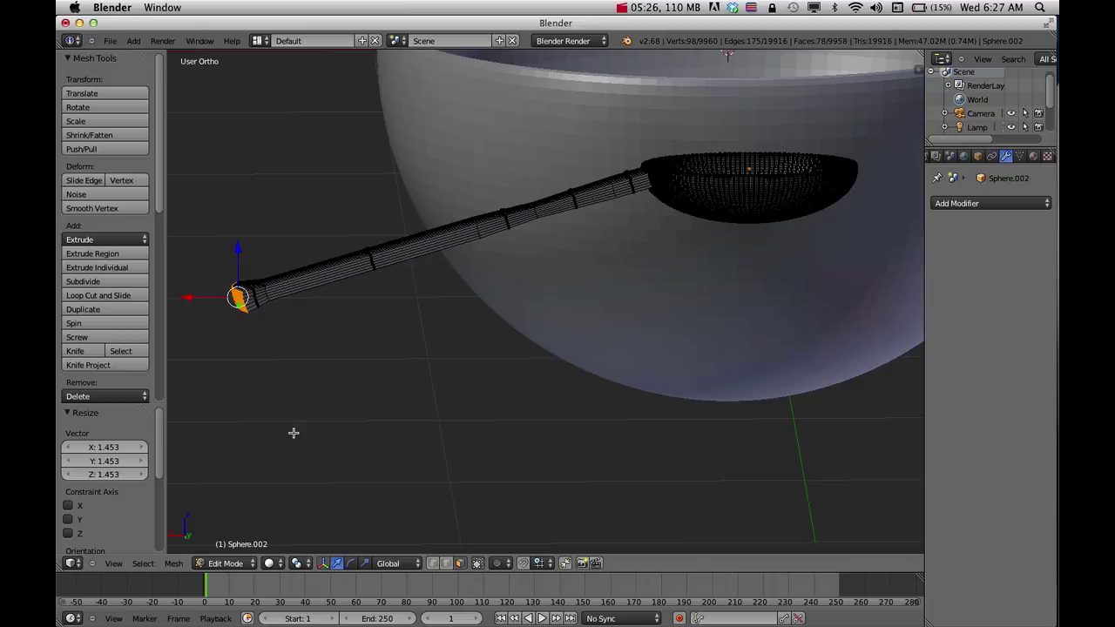
Step: Switch the viewport shading to Wireframe to see the bowl's rim
click(275, 563)
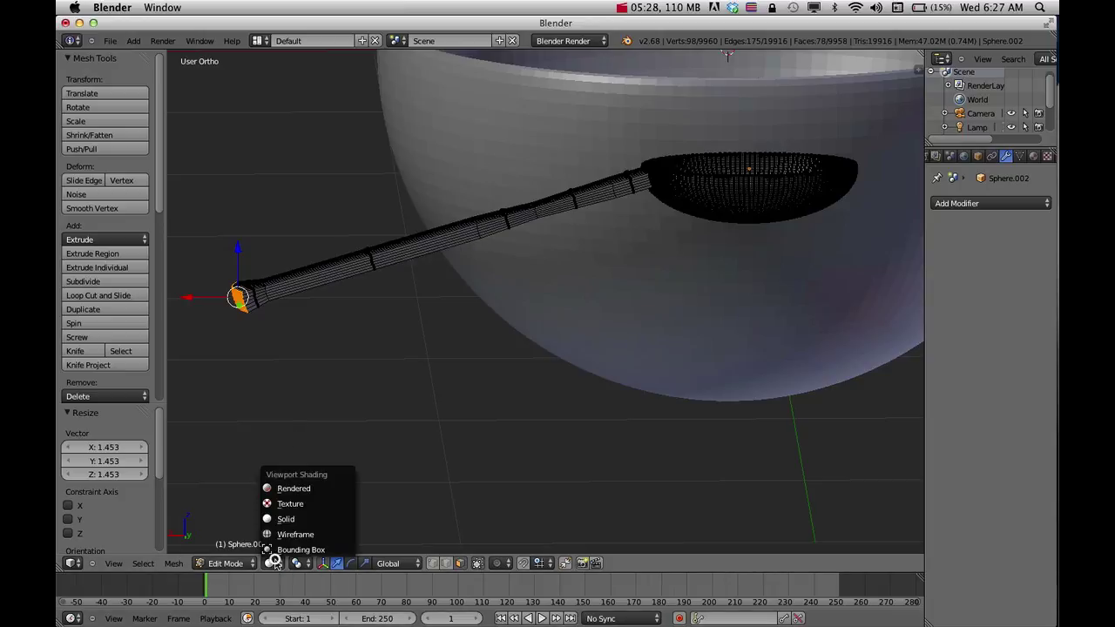
click(289, 534)
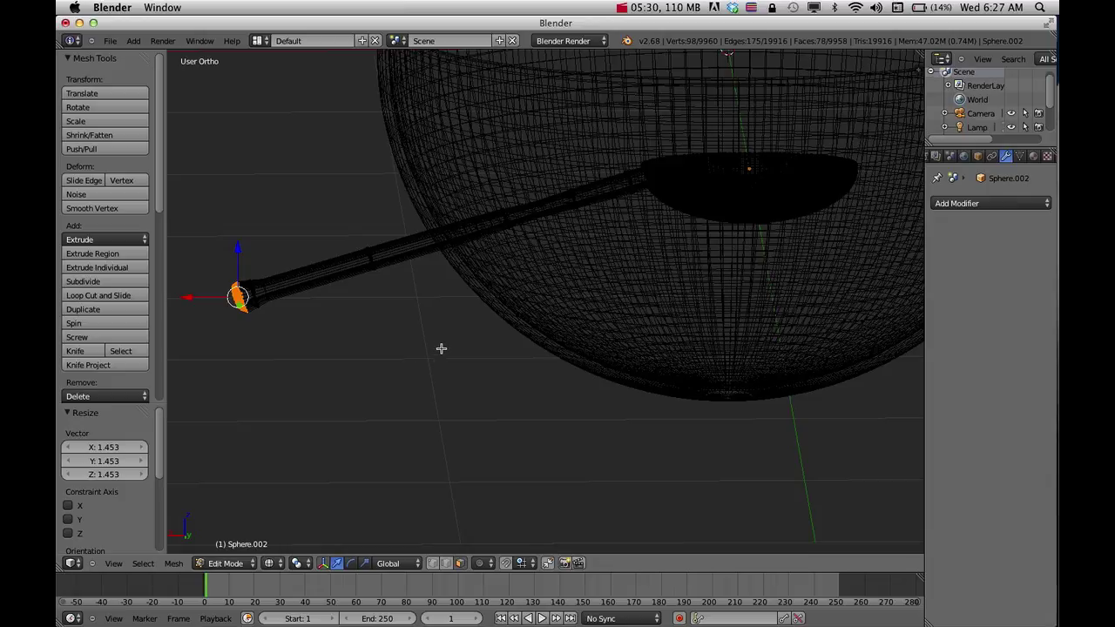
middle_drag(441, 348, 376, 371)
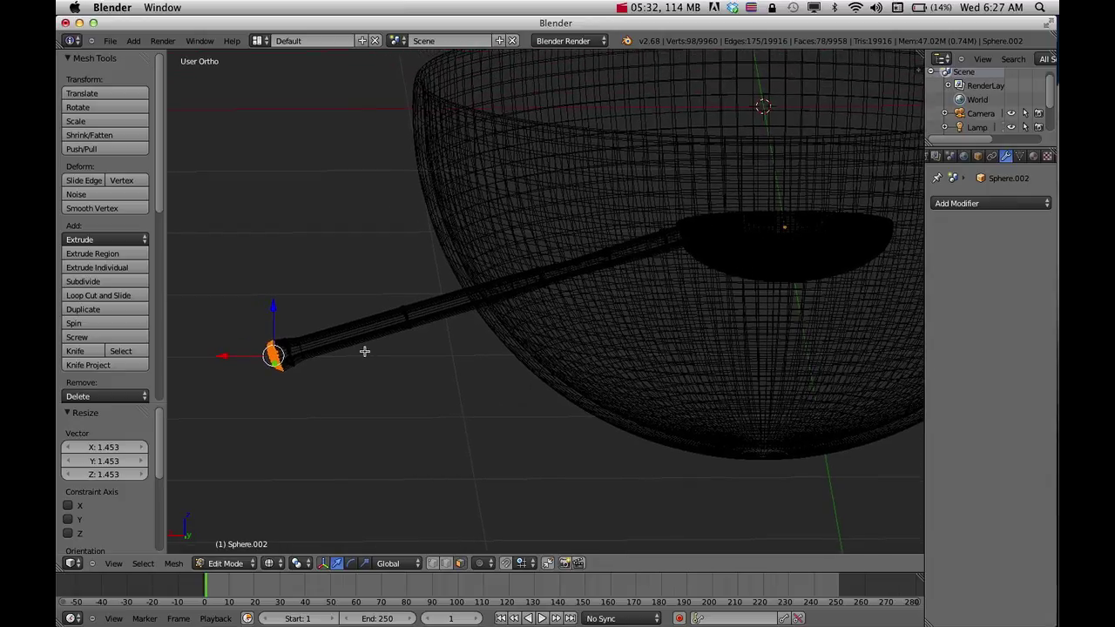
Step: Box-select the whole handle, test moving it, then undo back to the end loop selection
key(a)
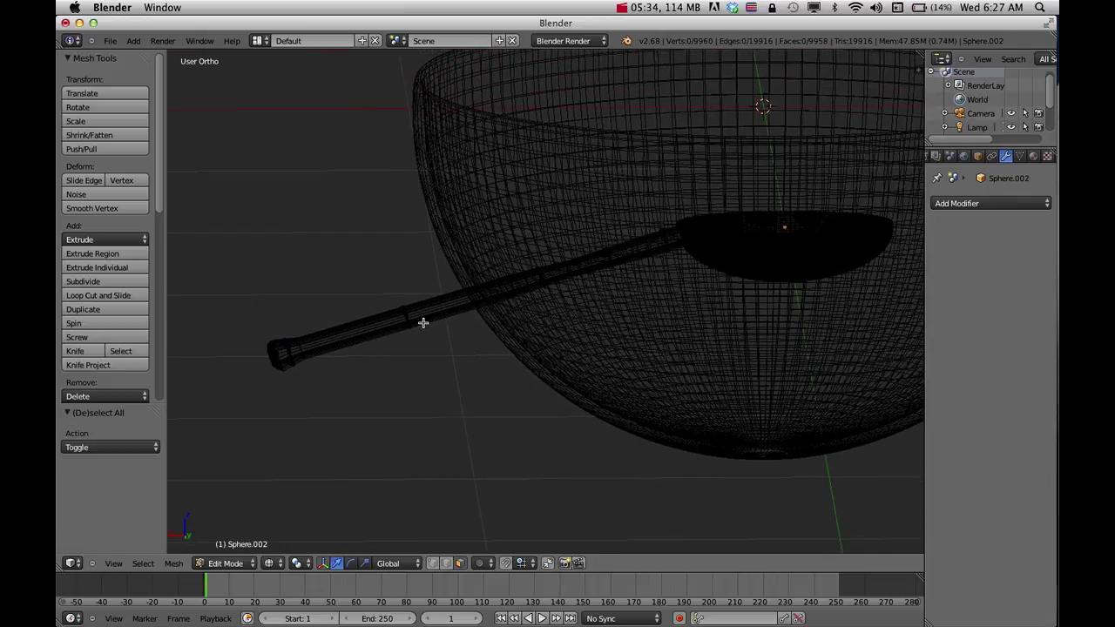
key(b)
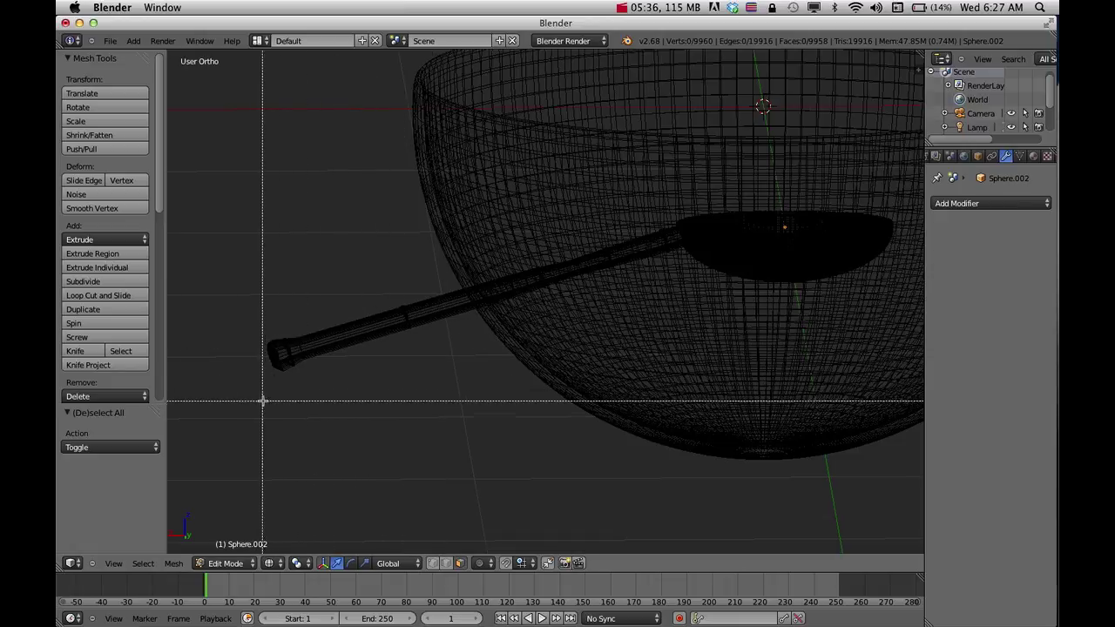
key(Escape)
drag(243, 409, 673, 162)
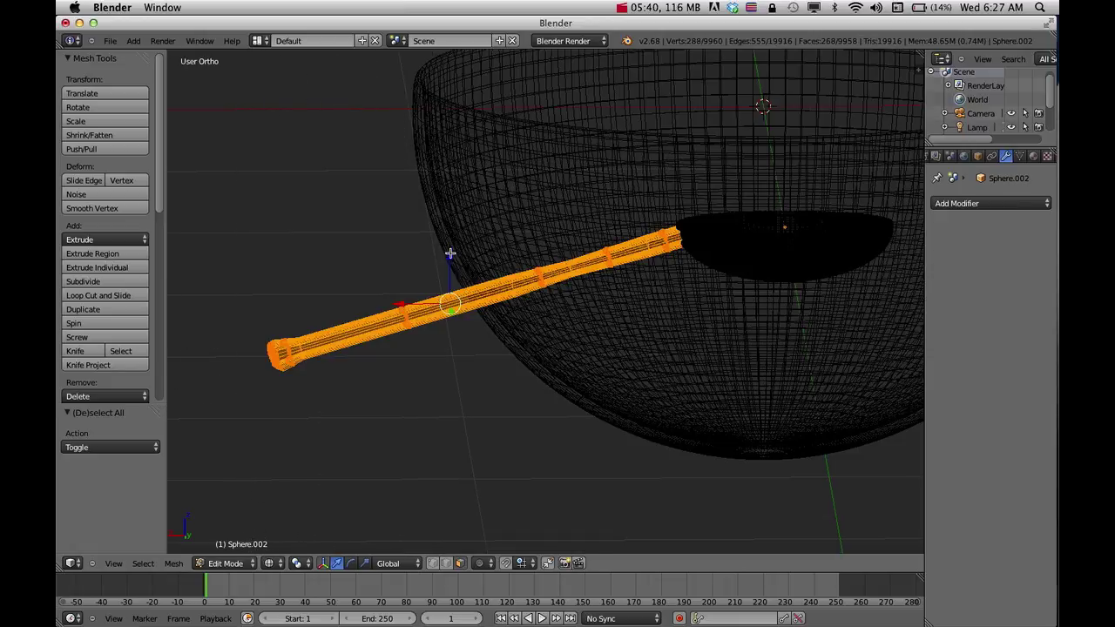
drag(450, 254, 467, 236)
key(super+z)
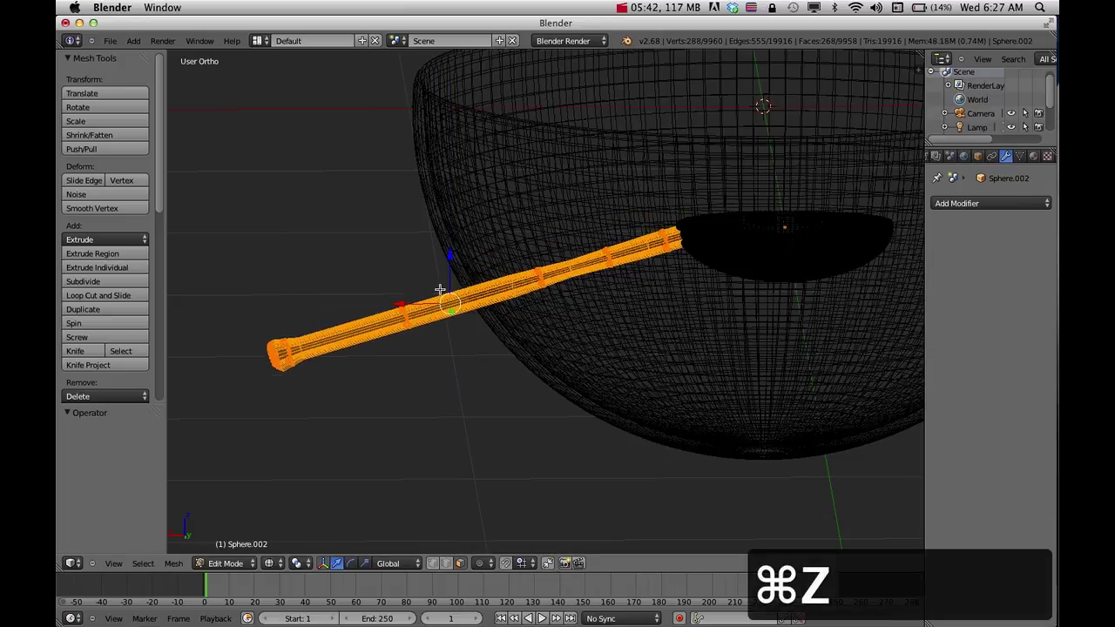
key(a)
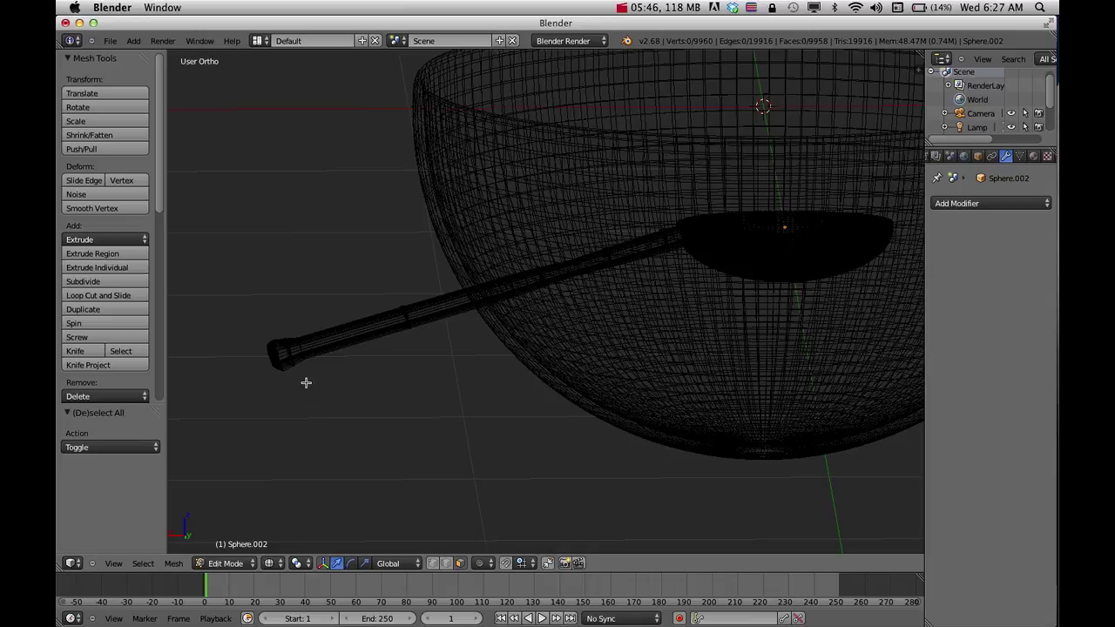
key(super+z)
key(super+z)
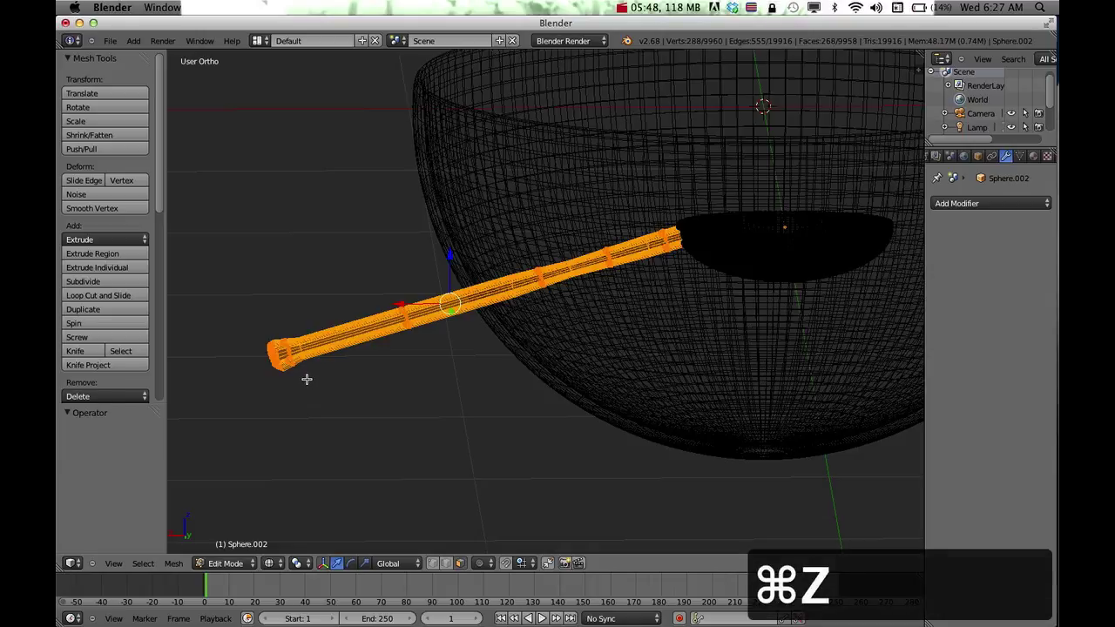
Step: Rotate the end loop and whole stem slightly on Y (-3.134°) and raise the stem 0.038 on Z
click(352, 564)
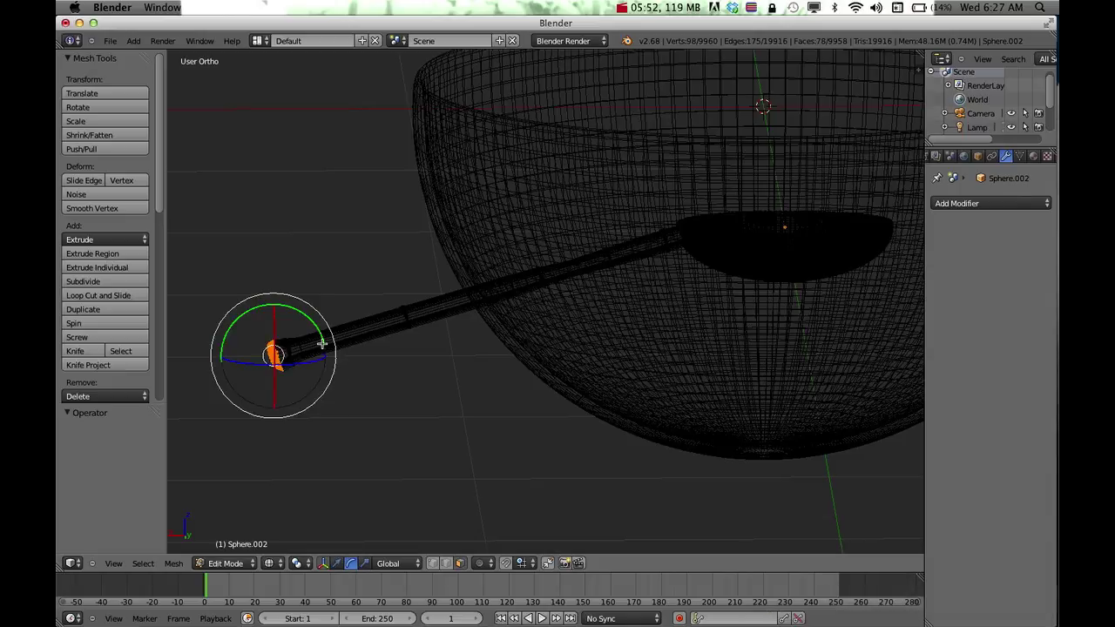
mouse_move(322, 344)
mouse_down()
mouse_move(319, 331)
mouse_move(323, 338)
mouse_up()
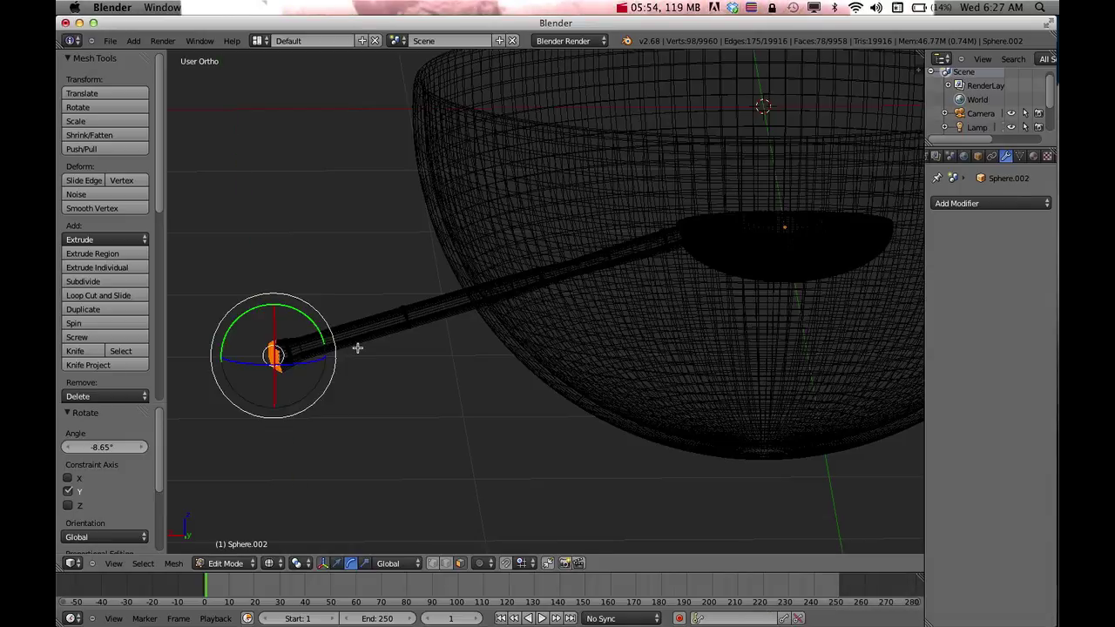
key(b)
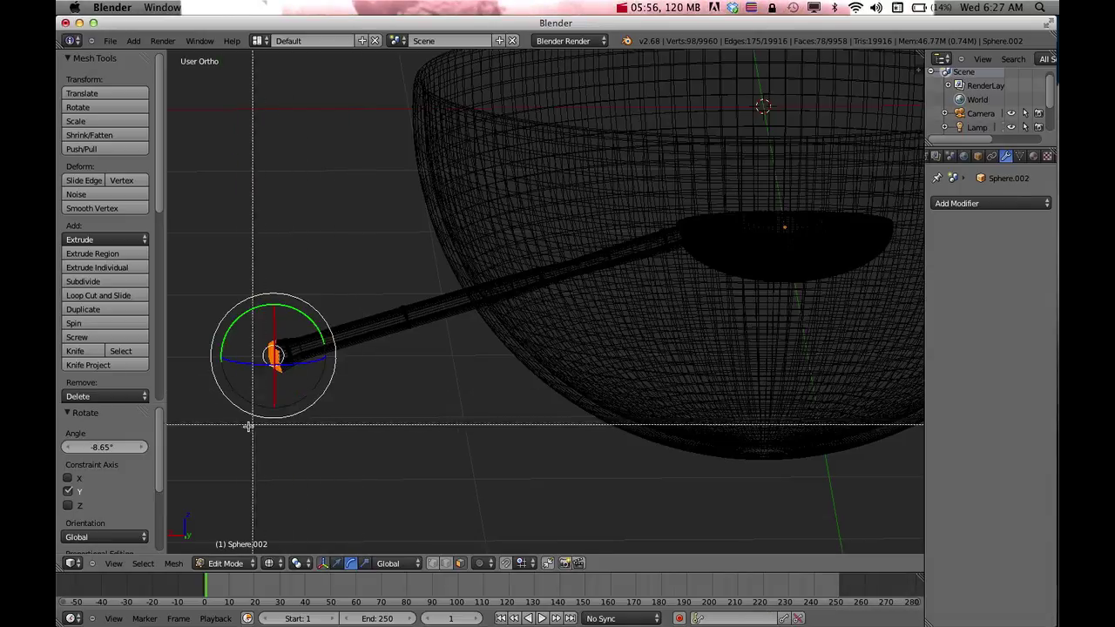
drag(219, 438, 673, 147)
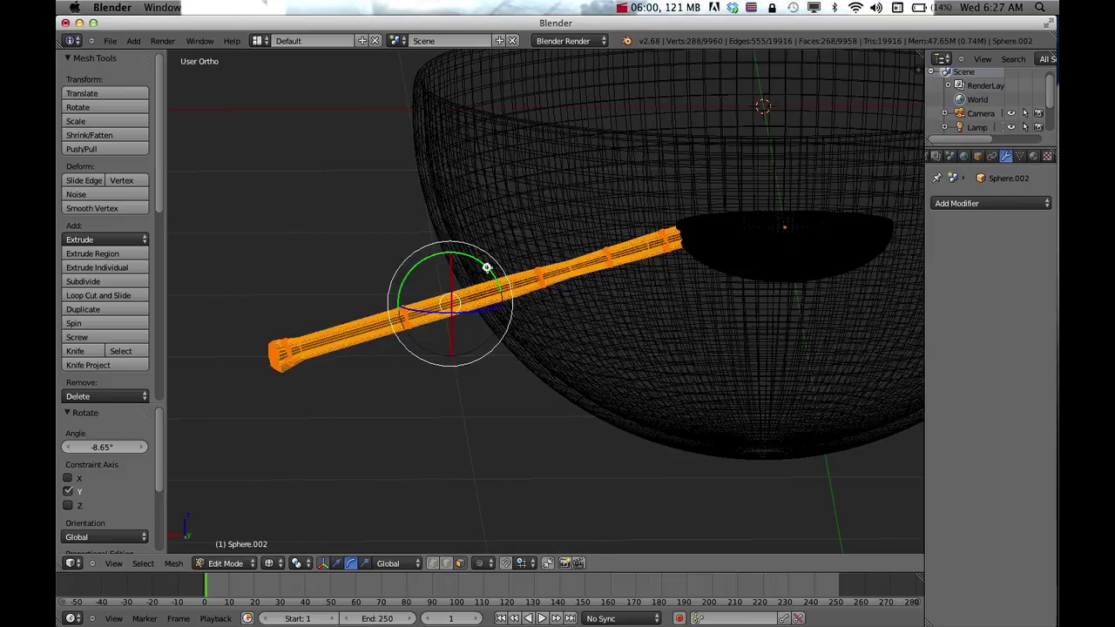
drag(488, 260, 489, 269)
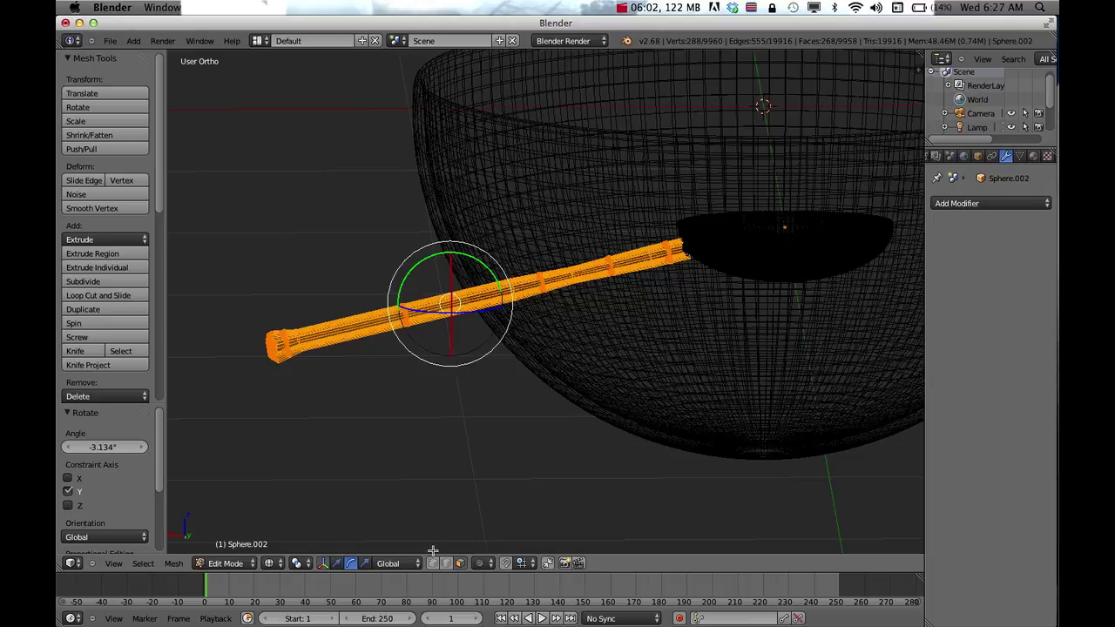
click(337, 563)
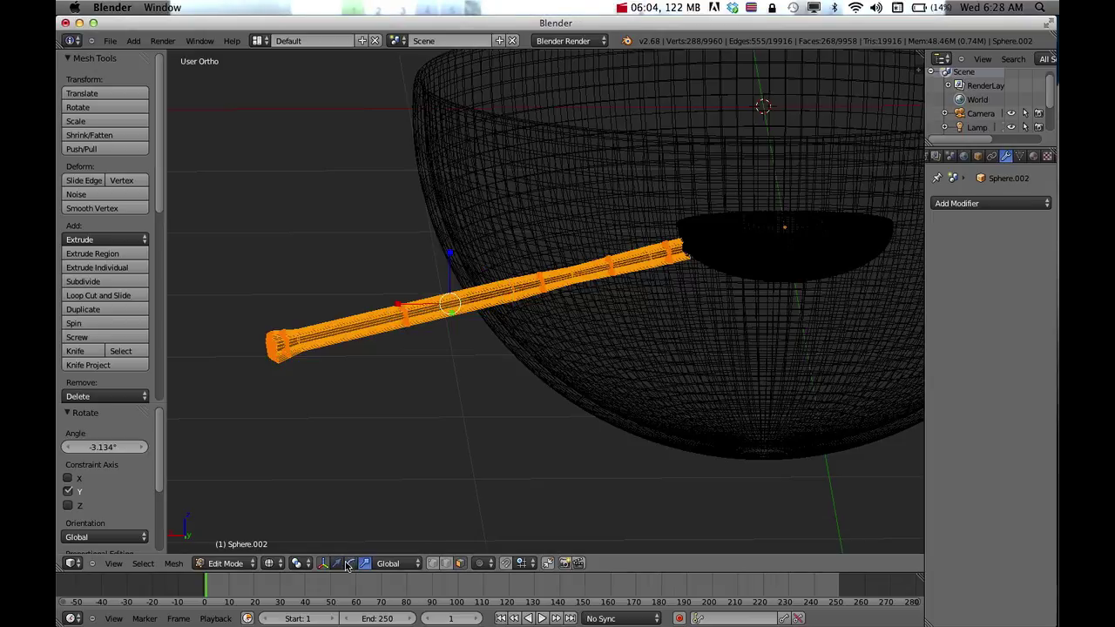
drag(450, 249, 451, 240)
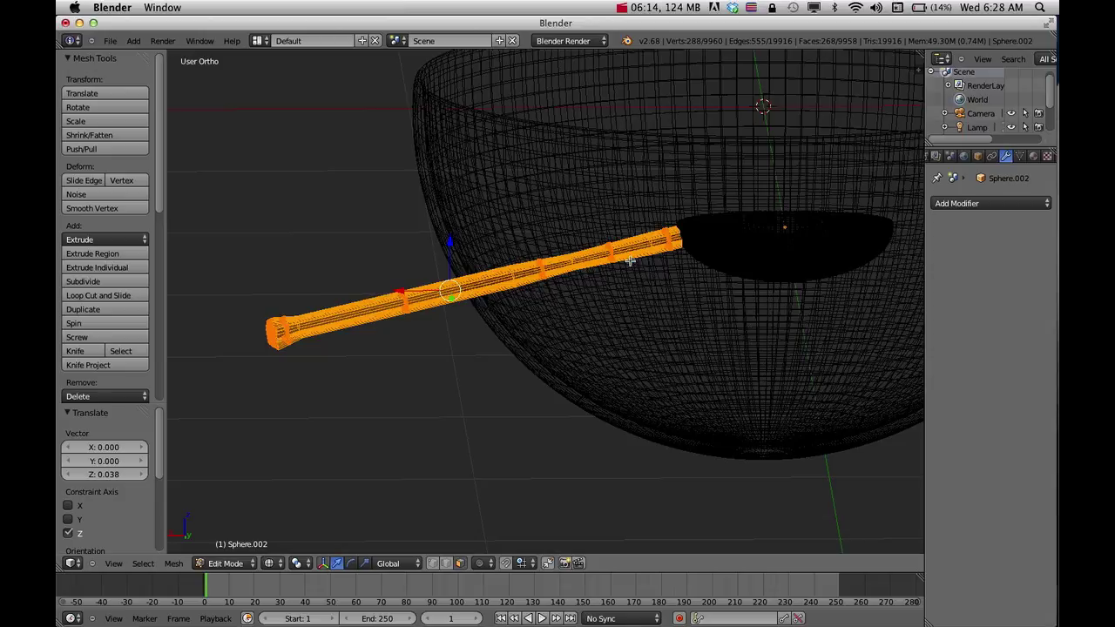
Step: Return to solid shading and Object Mode, viewing the spoon beside the bowl from above
mouse_move(459, 299)
middle_down()
mouse_move(620, 277)
mouse_move(609, 307)
middle_up()
key(z)
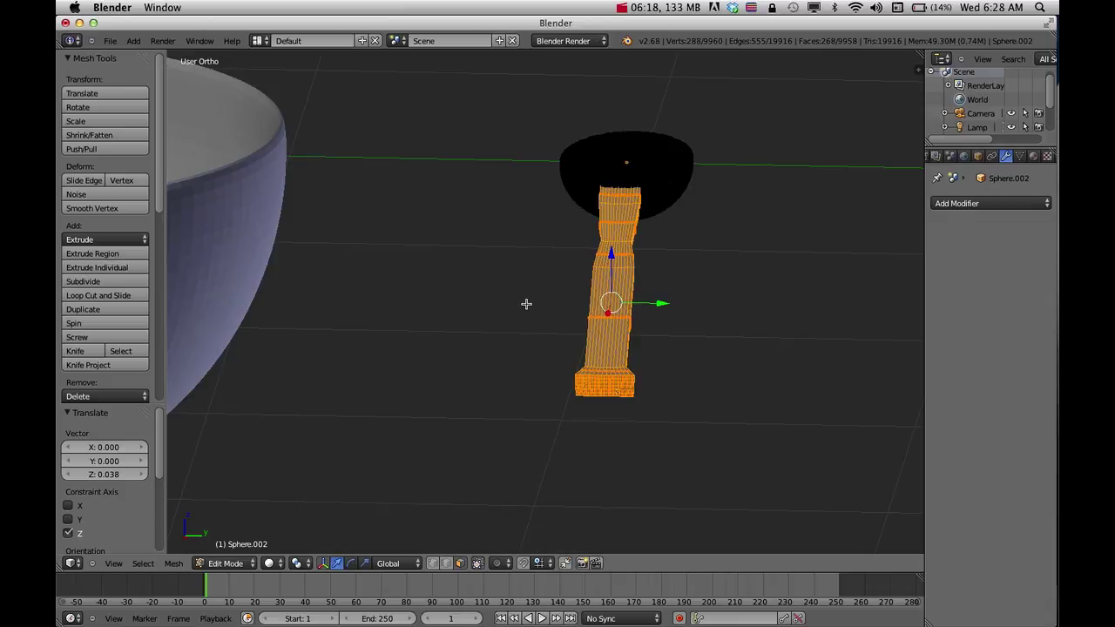
middle_drag(525, 304, 503, 304)
scroll(505, 304, down, 3)
key(Tab)
middle_drag(599, 293, 465, 284)
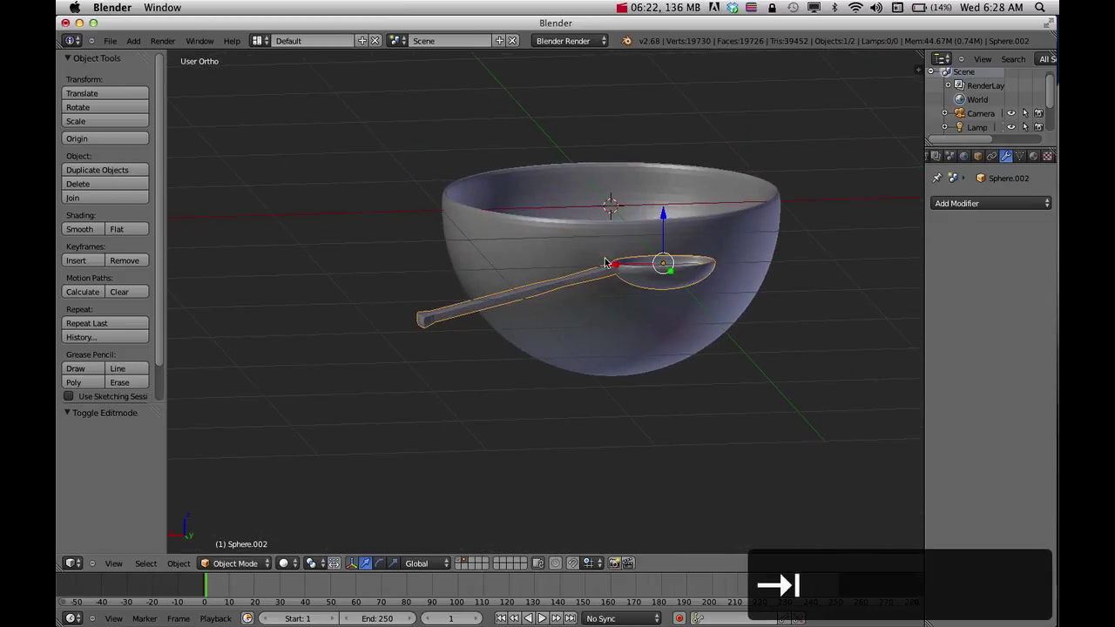